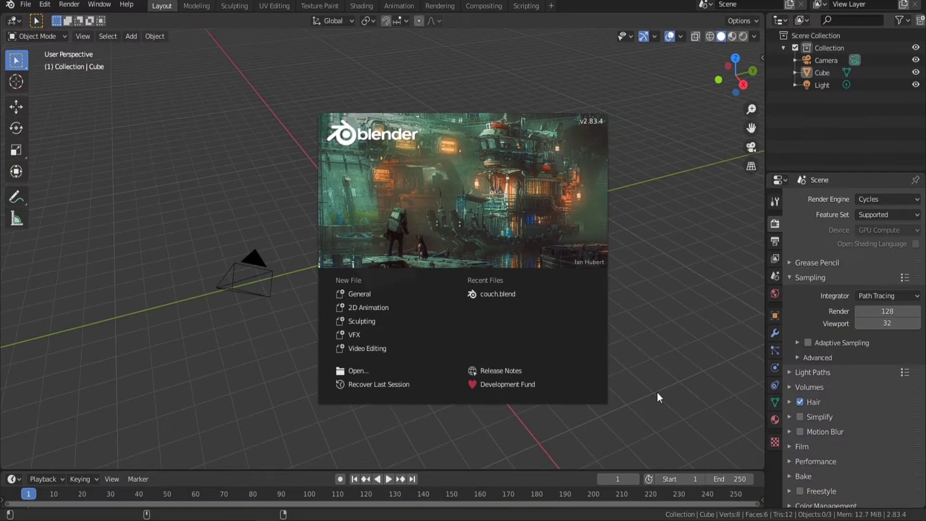
Step: Dismiss the splash screen to reveal the default cube, camera and light
left_click(657, 393)
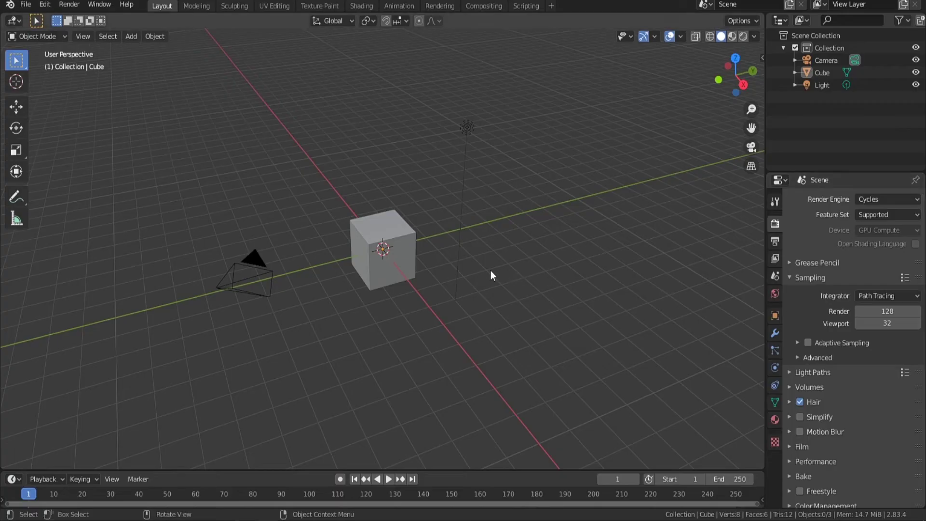
left_click(193, 4)
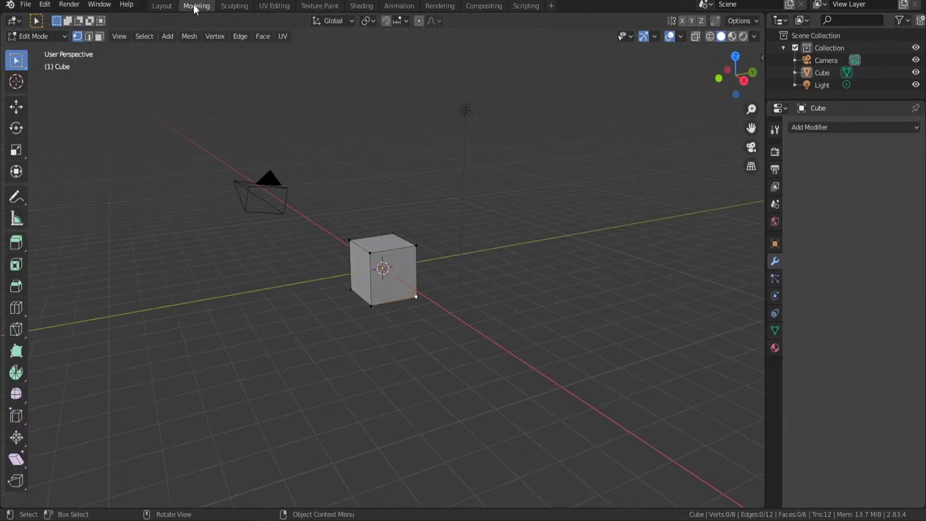
left_click(265, 10)
left_click(325, 2)
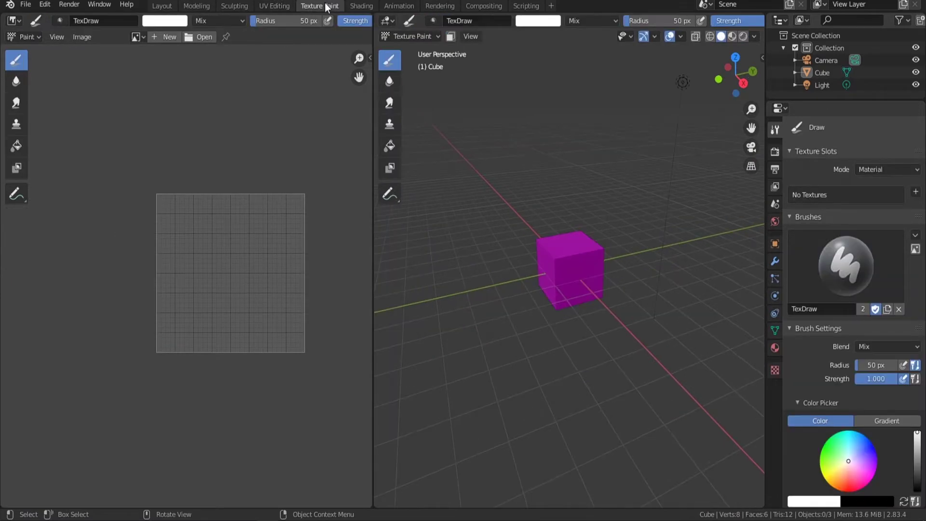
left_click(384, 2)
left_click(429, 4)
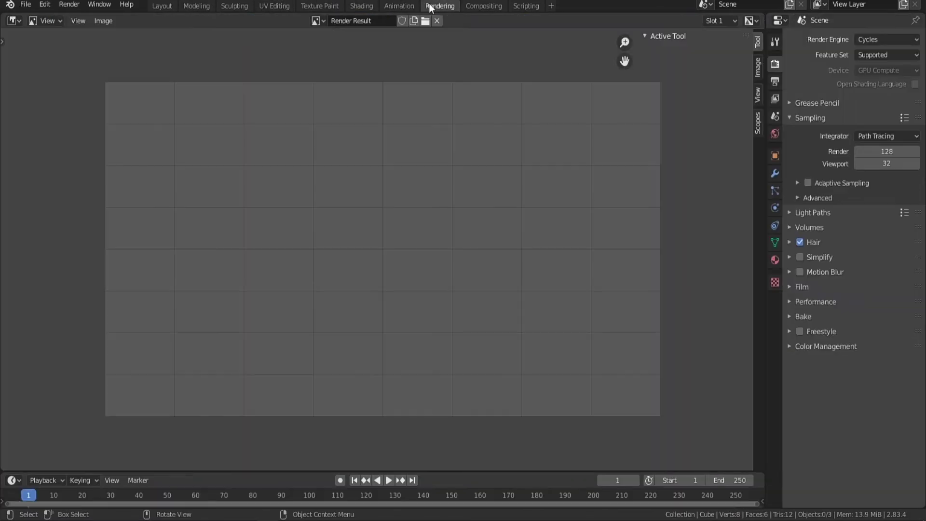
left_click(534, 4)
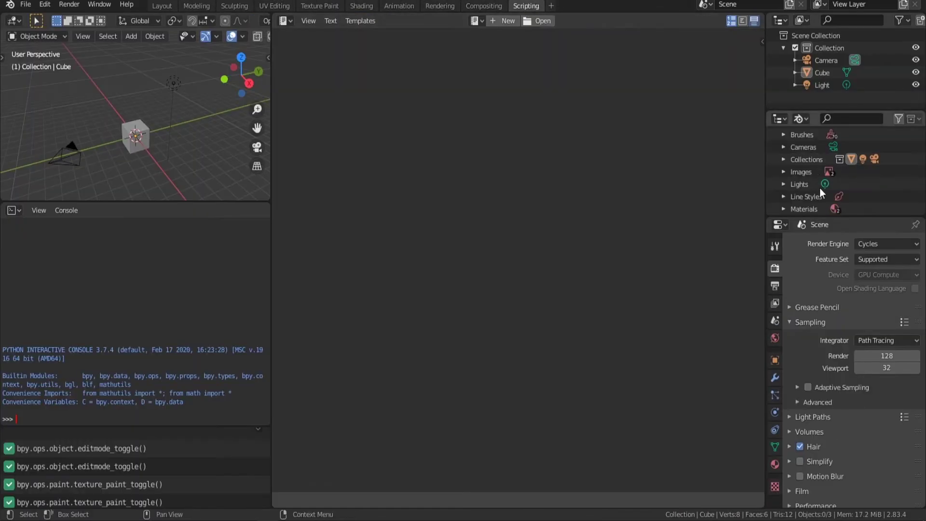
left_click(774, 245)
left_click(775, 285)
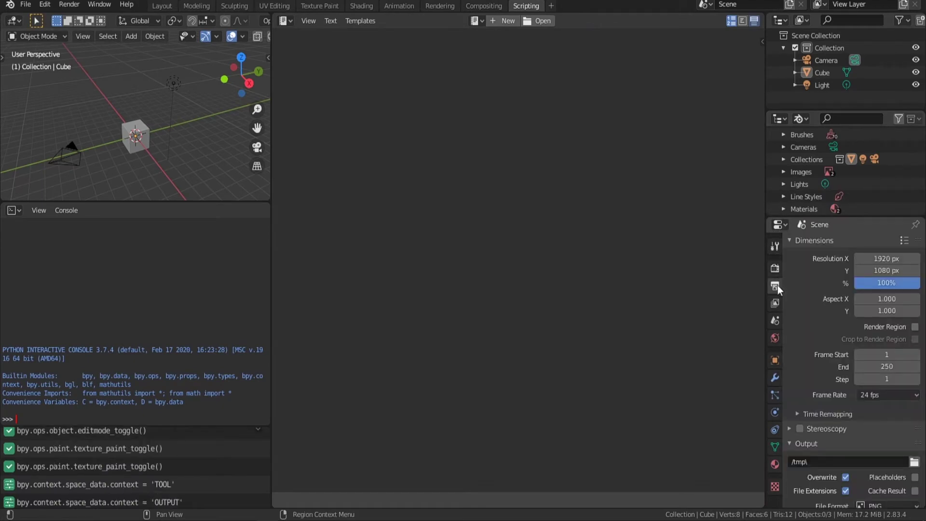
left_click(776, 320)
left_click(165, 7)
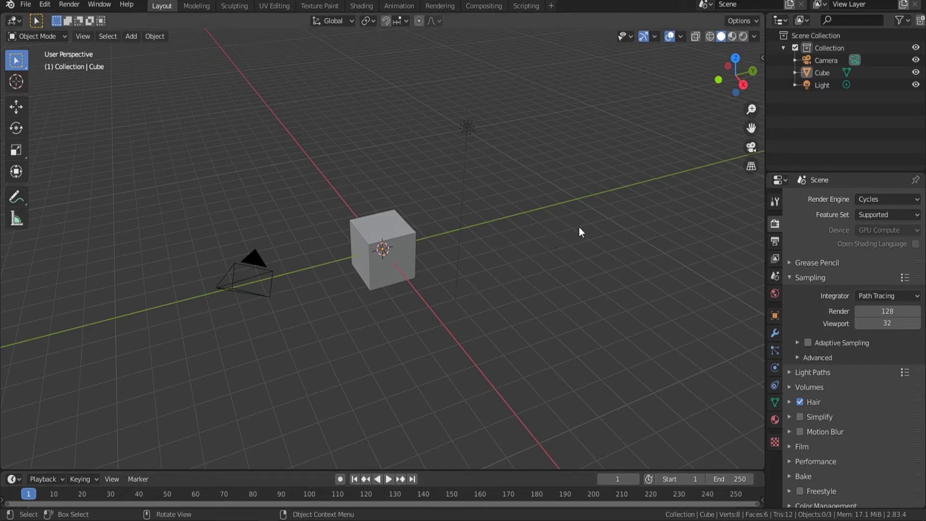
left_click(389, 241)
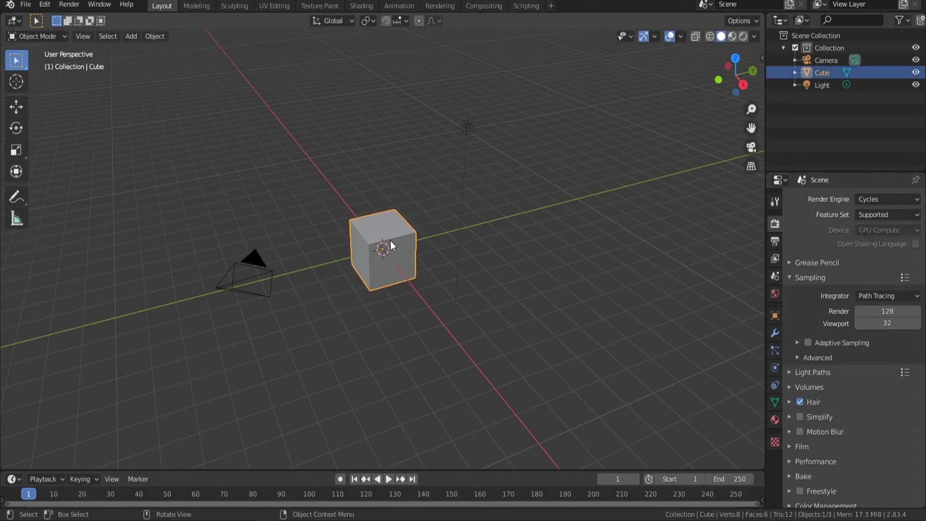
left_click(258, 265)
left_click(466, 127)
left_click(557, 250)
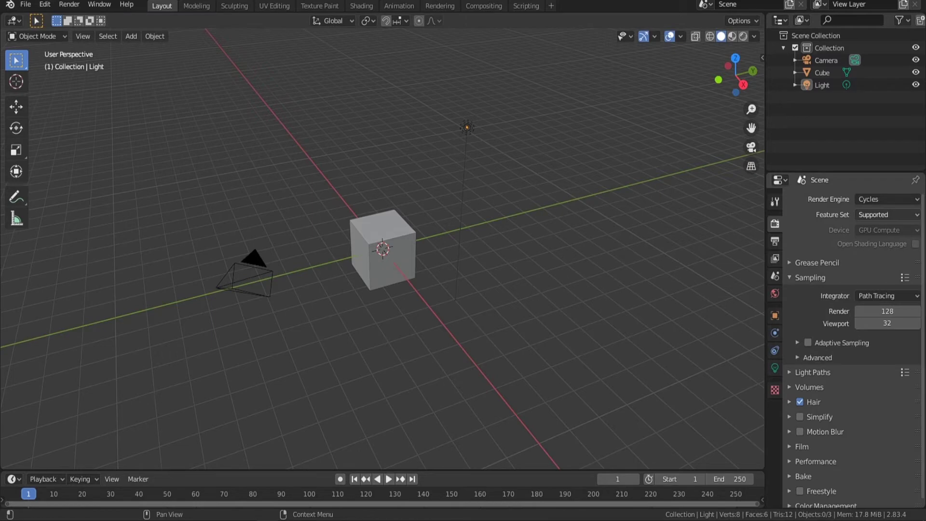
left_click(394, 273)
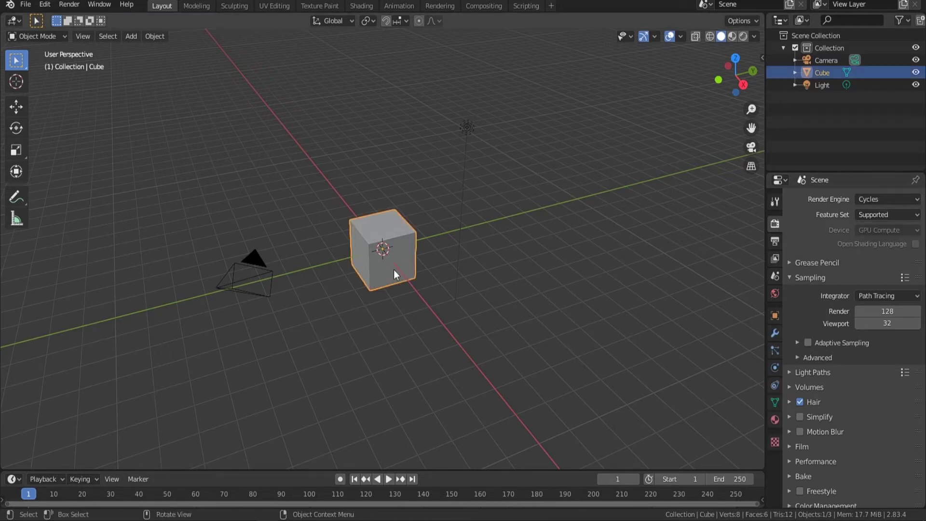
left_click(466, 128)
left_click(539, 290)
middle_click_drag(529, 298, 506, 231)
right_click(512, 160)
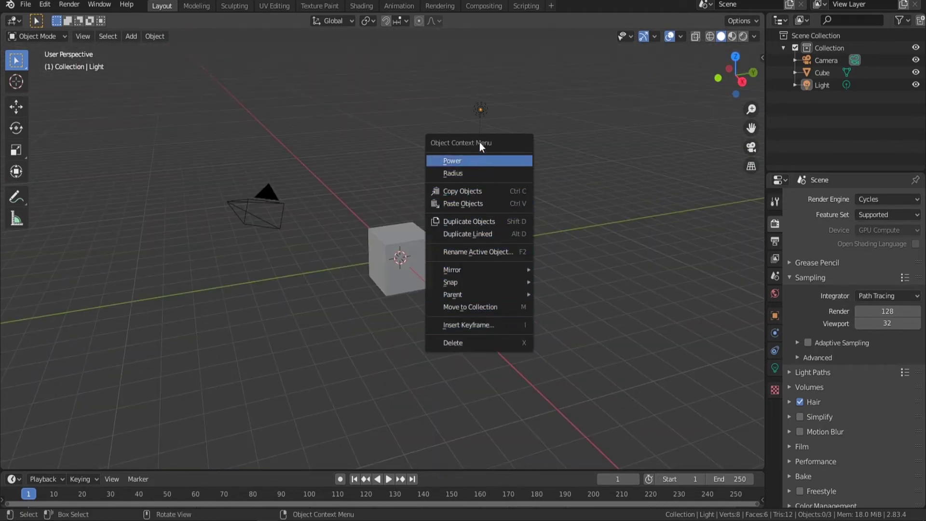
right_click(410, 239)
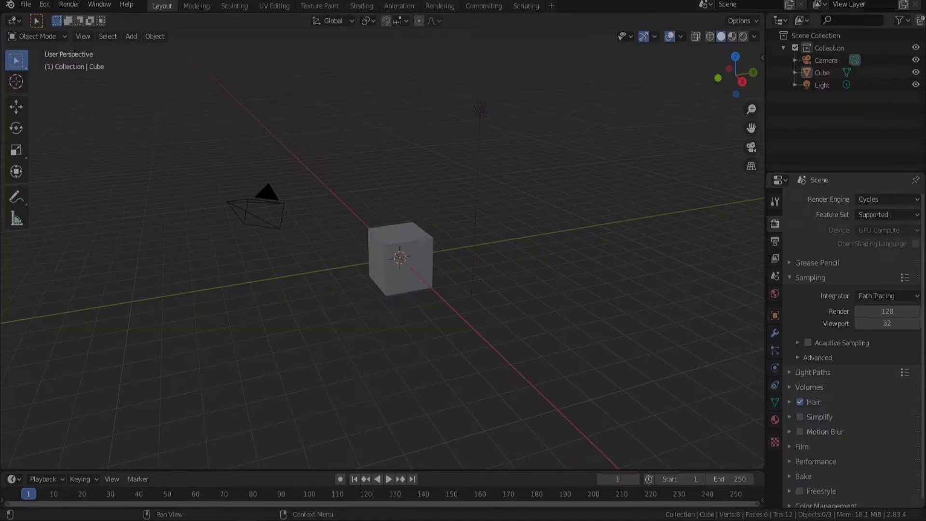
scroll(456, 318, "down", 3)
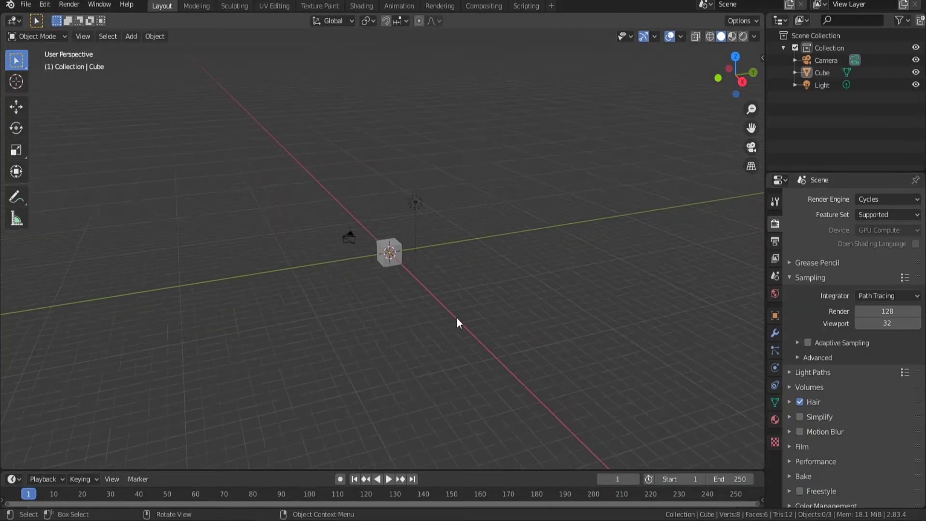
scroll(456, 317, "up", 6)
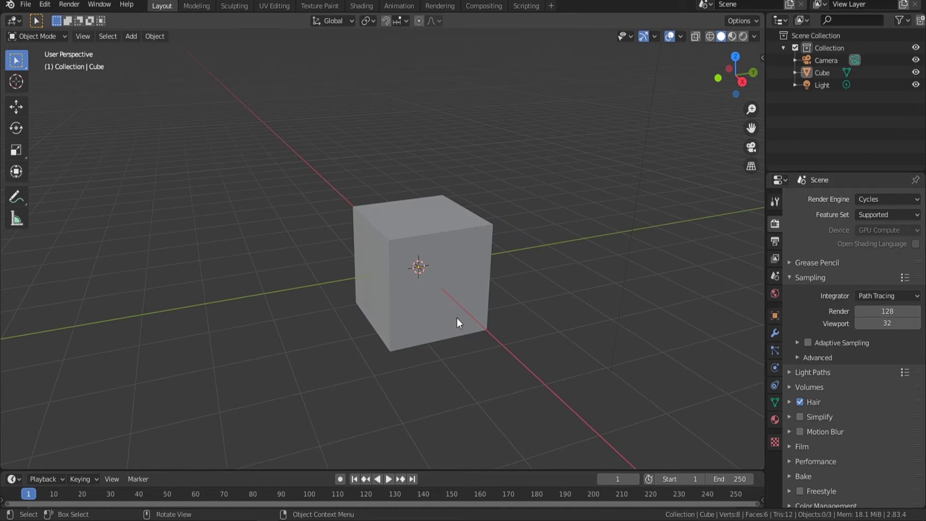
scroll(456, 318, "down", 6)
scroll(456, 317, "up", 3)
scroll(457, 319, "up", 3)
scroll(477, 322, "down", 4)
middle_click_drag(493, 323, 641, 333)
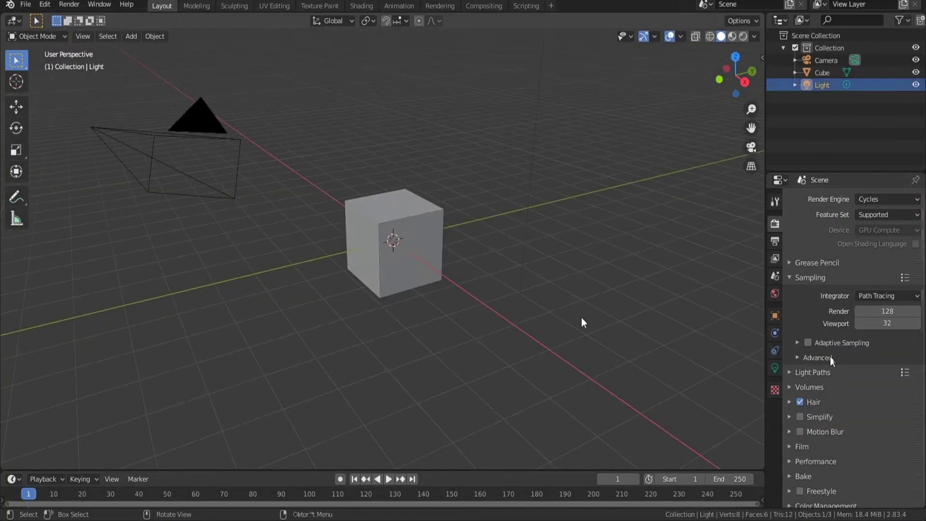
Step: Select the cube and experiment with moving, shrinking and rotating it
left_click(405, 241)
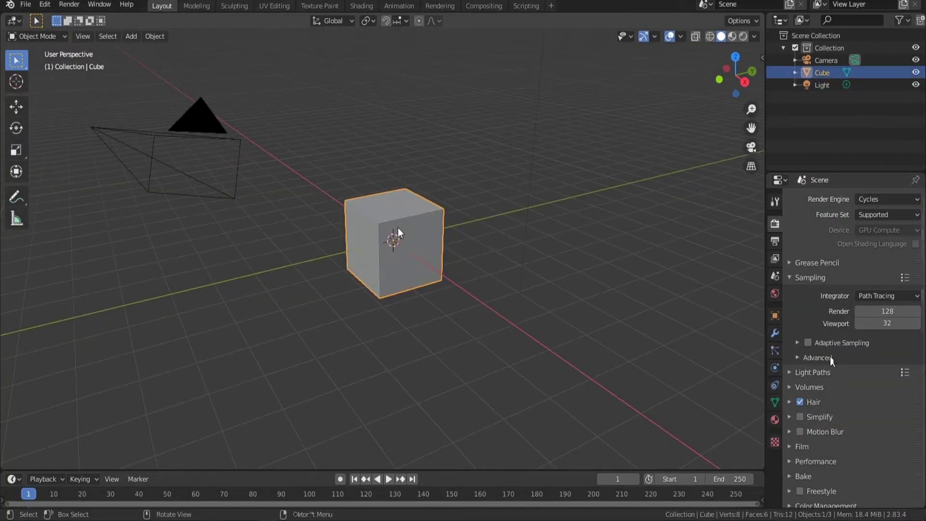
key("s")
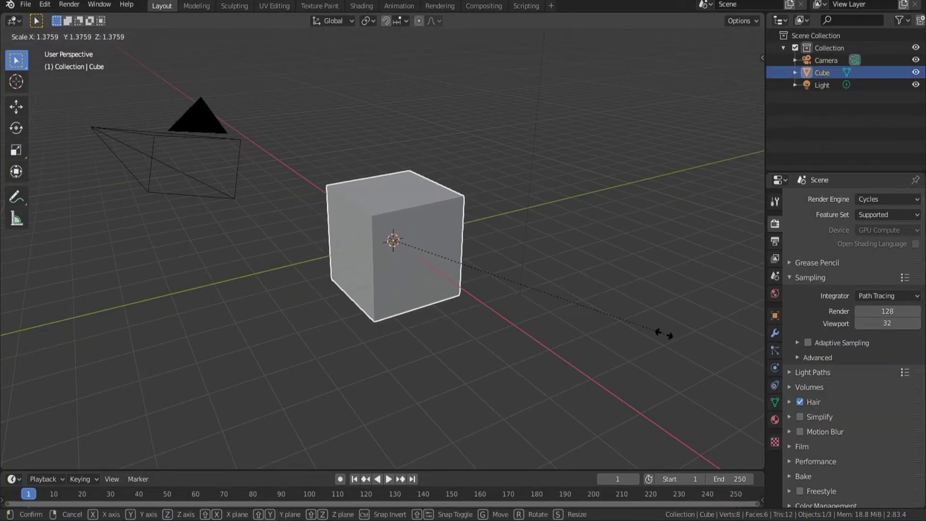
key("r")
key("g")
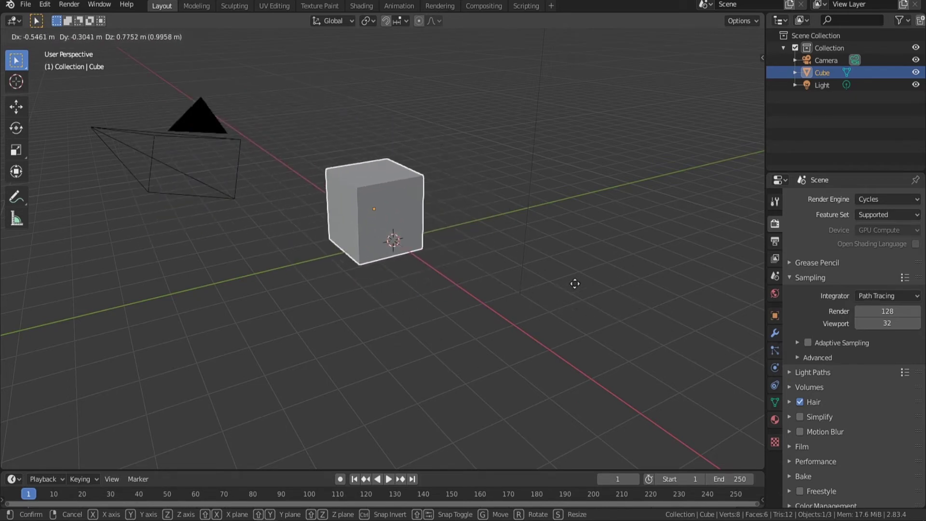
left_click(595, 292)
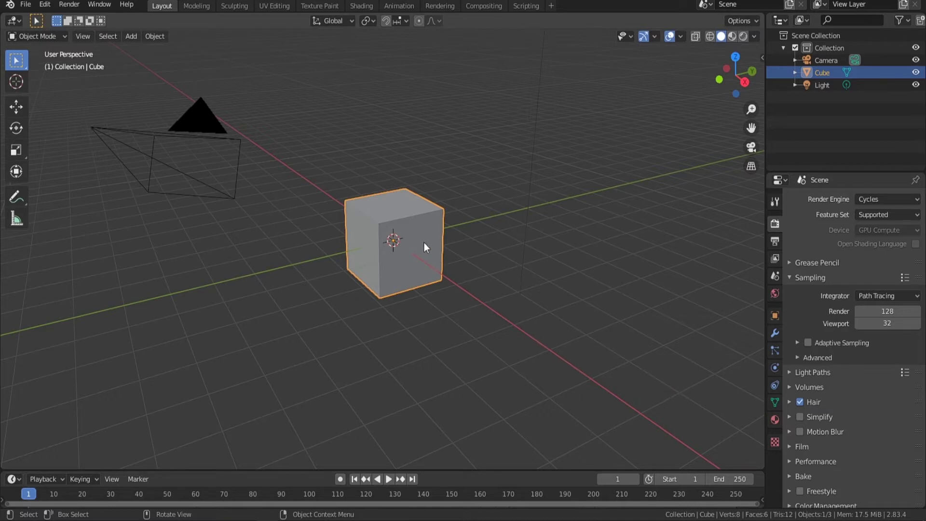
key("s")
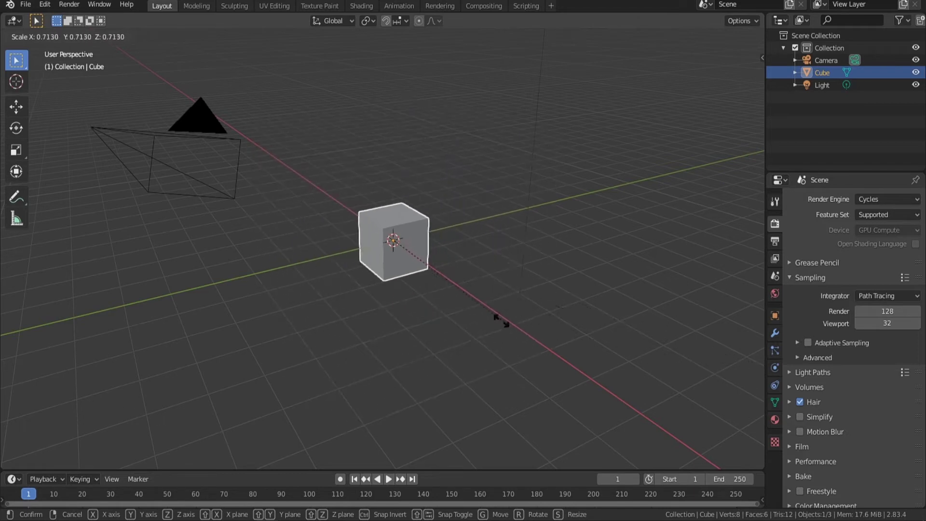
left_click(574, 312)
key("r")
left_click(577, 265)
Step: Scale the cube up to about 2.25 times its original size
key("s")
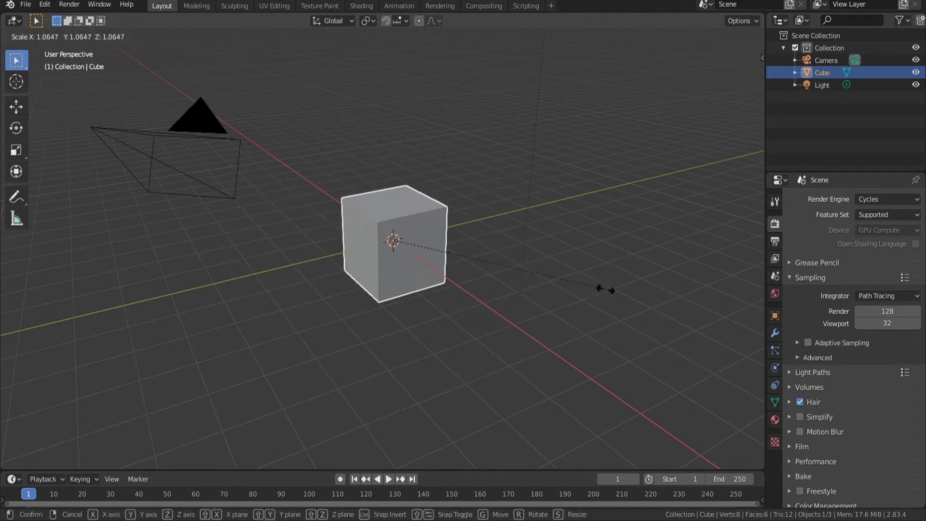
right_click(104, 383)
key("s")
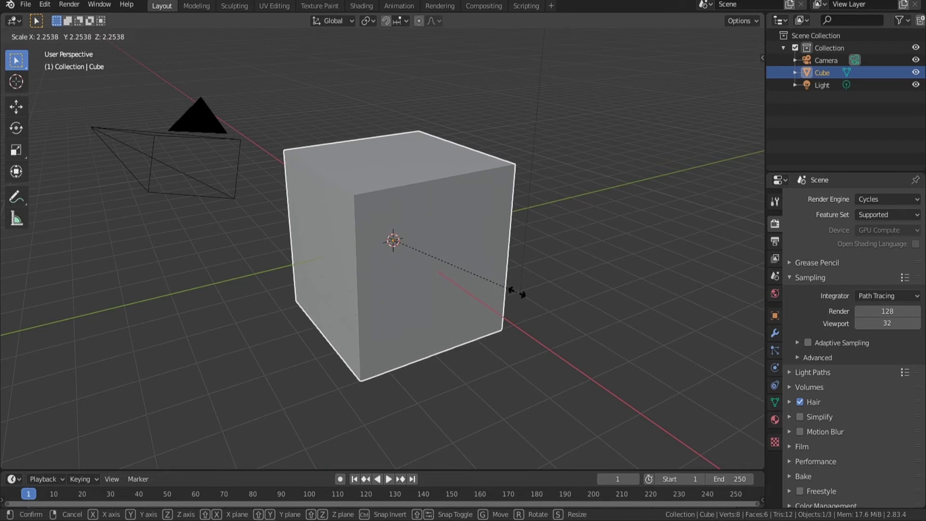
left_click(517, 292)
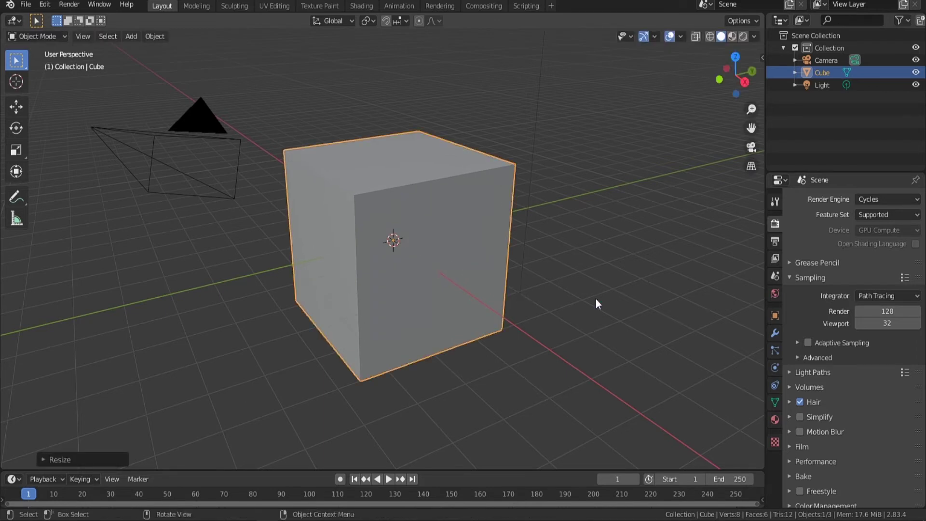
Step: Cancel further move, rotate and scale attempts so the enlarged cube stays centred
key("r")
key("Escape")
key("g")
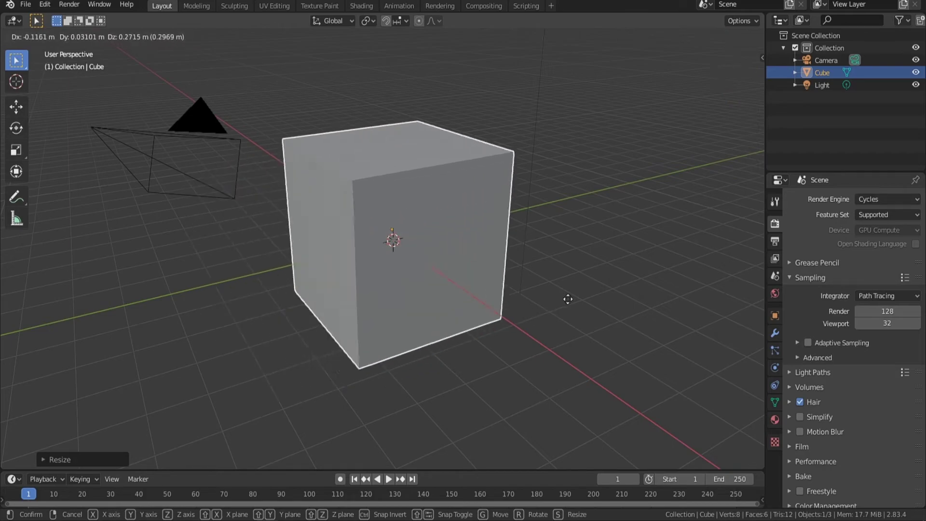
key("Escape")
key("s")
key("Escape")
key("s")
key("Escape")
key("r")
key("Escape")
key("g")
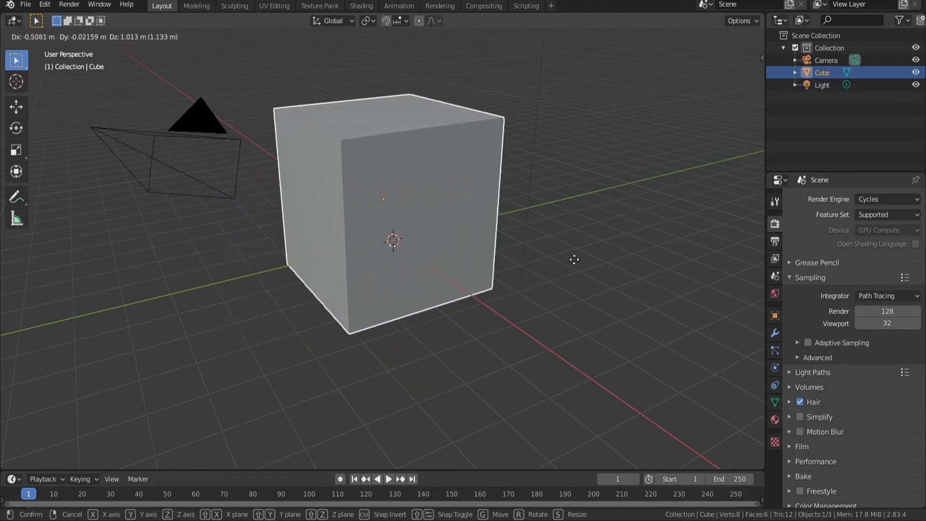
key("Escape")
key("g")
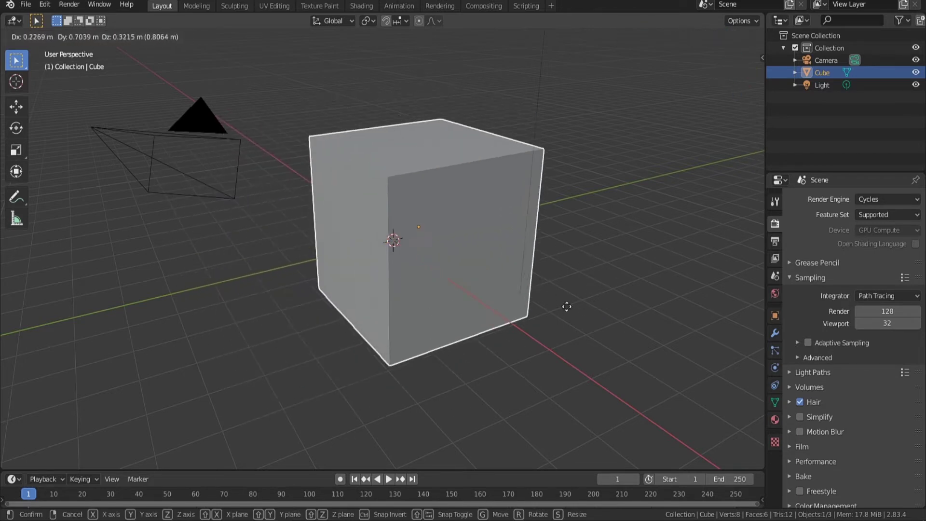
key("Escape")
key("shift")
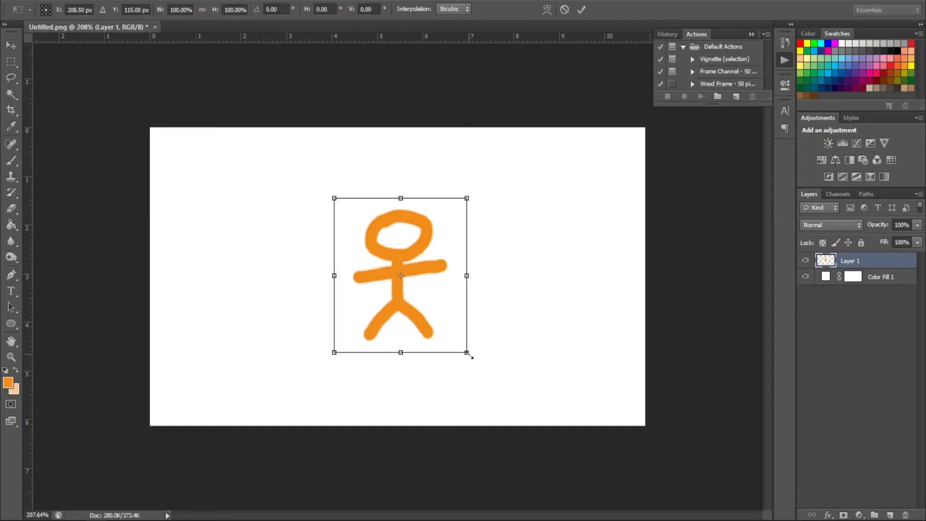
Step: Scale the orange stick figure up to about 146% from its bottom-right corner handle
left_click_drag(468, 354, 543, 409, "shift")
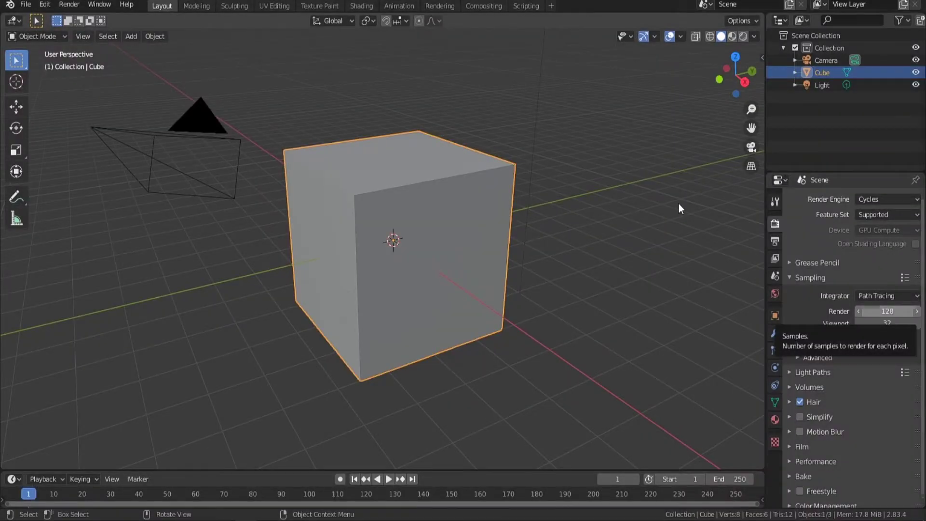
left_click(676, 200)
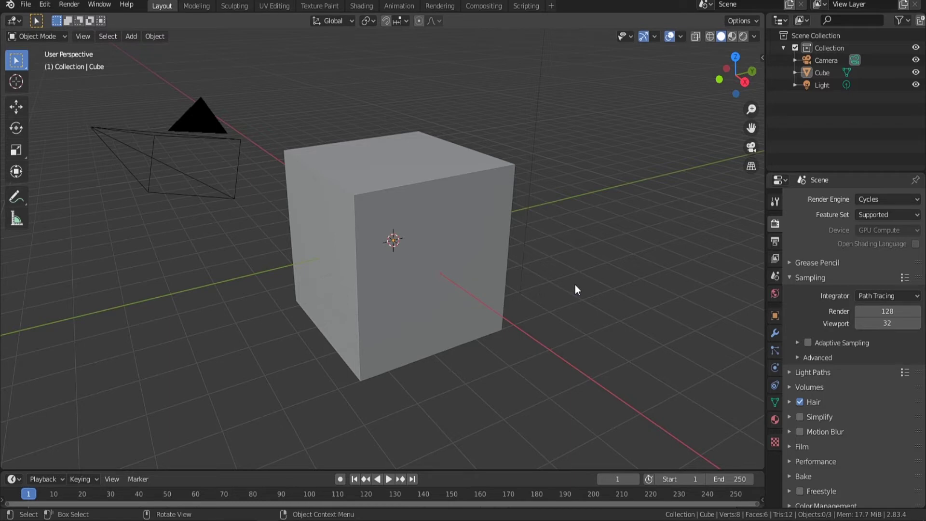
Step: Delete the camera, cube and light, then view the empty grid from the right (Numpad 3)
key("a")
key("Delete")
middle_click_drag(462, 276, 534, 272)
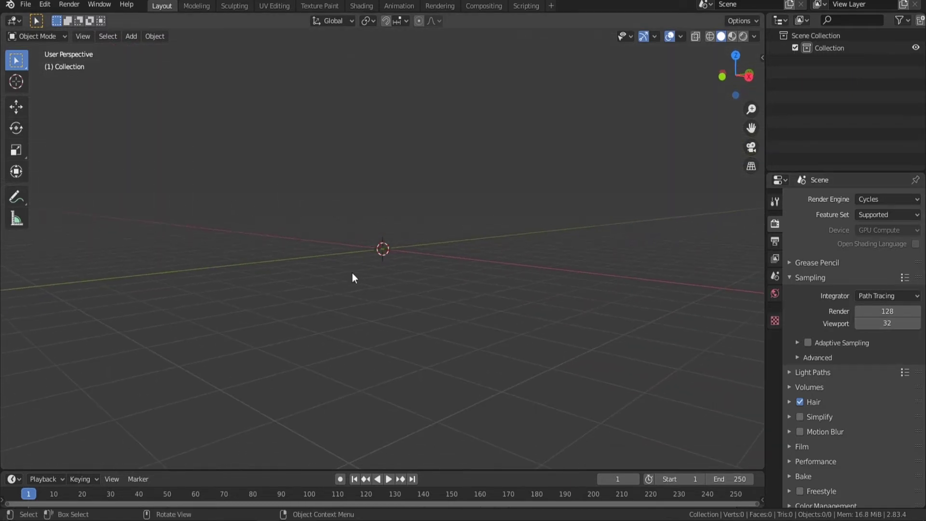
key("KP_3")
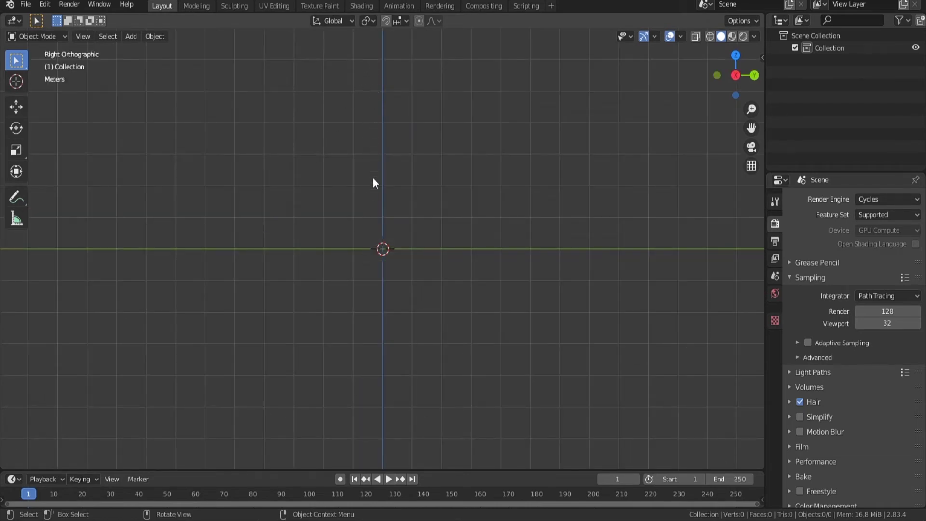
Step: Orbit back to perspective, return to Right Orthographic view, and sketch an arrow down the blue wall
middle_click_drag(390, 375, 289, 154)
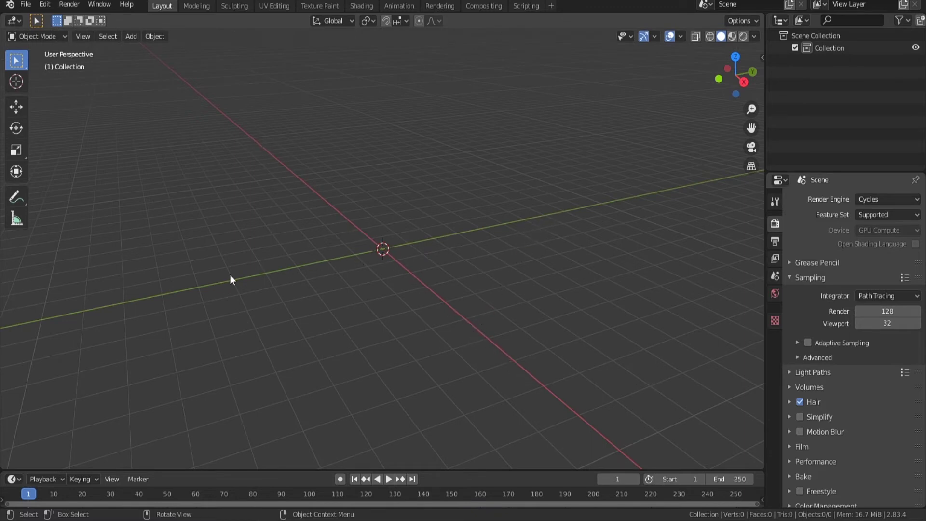
key("KP_3")
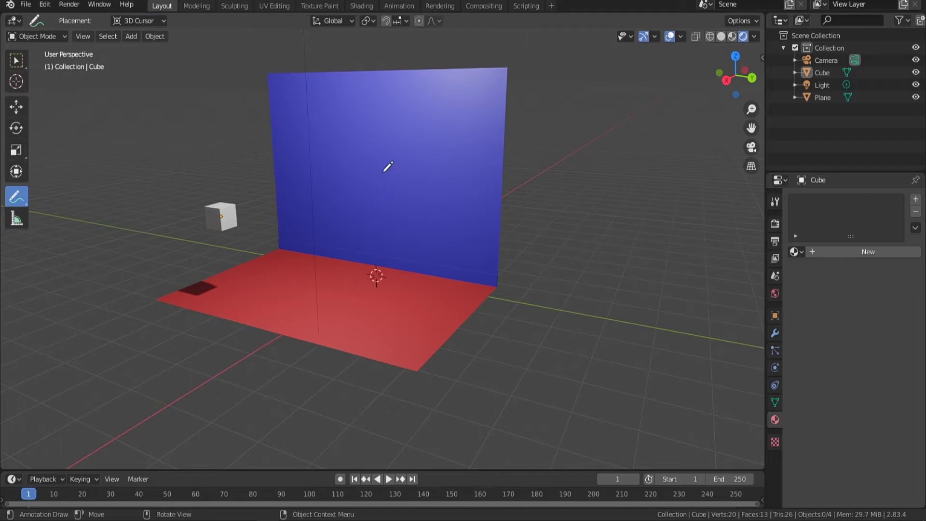
mouse_move(373, 138)
left_mouse_down()
mouse_move(380, 232)
mouse_move(368, 225)
mouse_move(399, 226)
left_mouse_up()
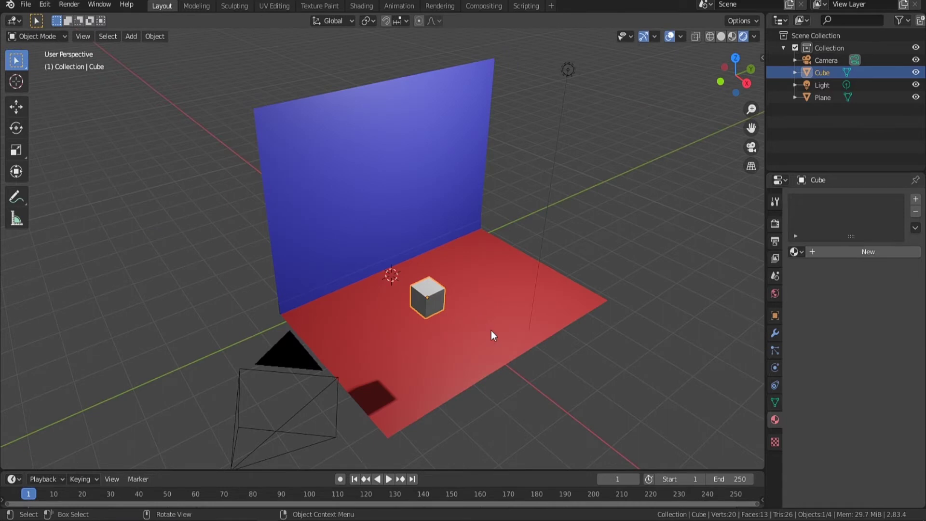
Step: Raise the cube up off the red floor
key("g")
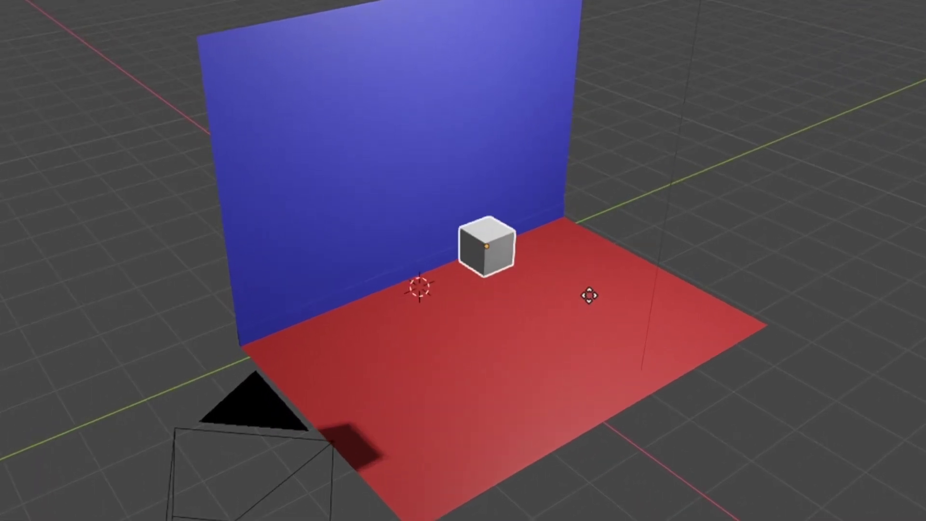
left_click(588, 295)
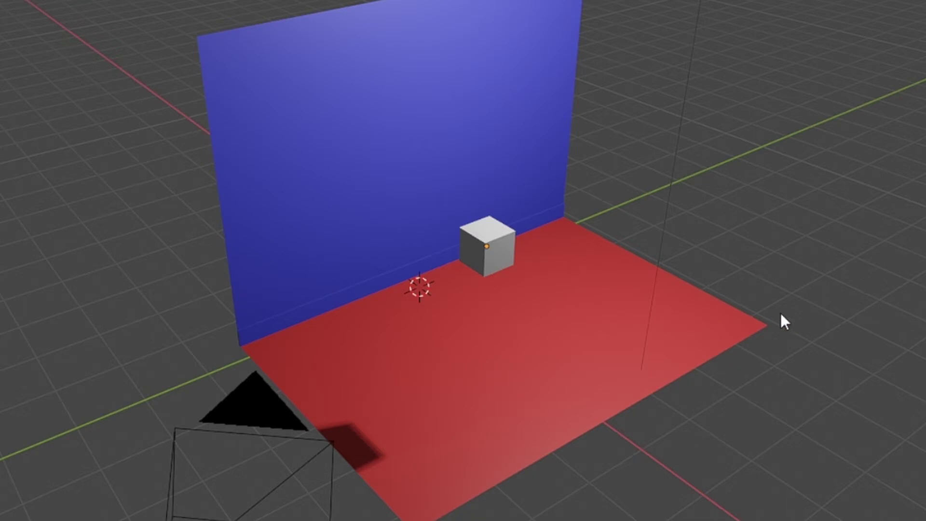
middle_click_drag(790, 411, 546, 338)
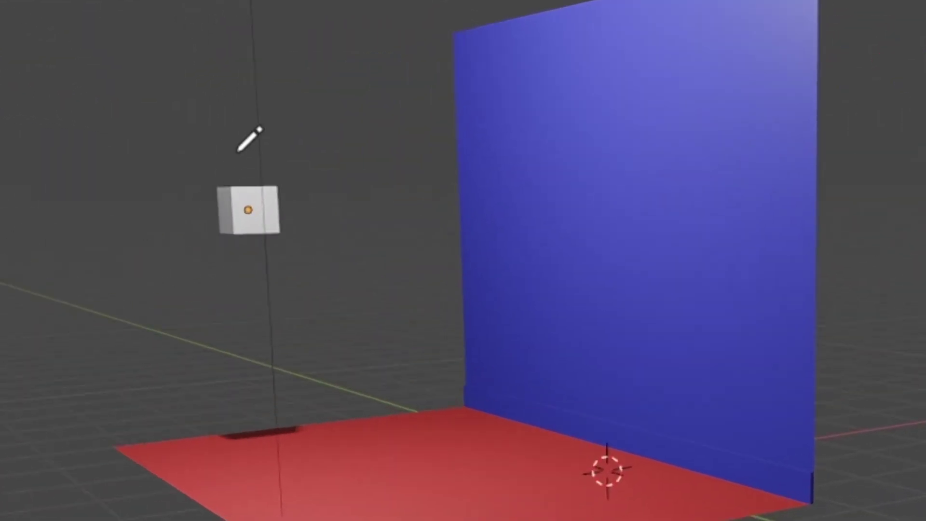
Step: Annotate a question mark beside the cube and an arrow down the blue wall, circling its base
mouse_move(261, 103)
left_mouse_down()
mouse_move(308, 118)
mouse_move(285, 191)
mouse_move(287, 229)
left_mouse_up()
left_click_drag(325, 278, 322, 245)
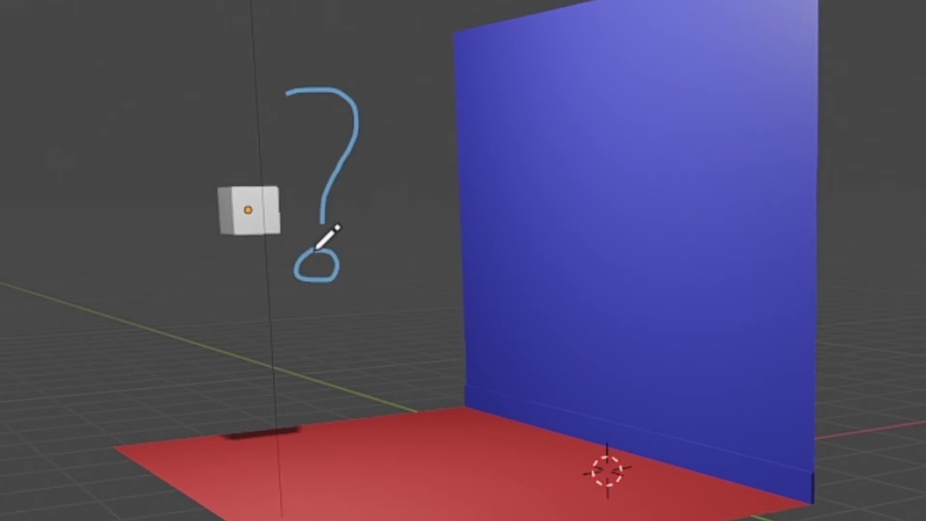
mouse_move(464, 147)
left_mouse_down()
mouse_move(537, 220)
mouse_move(604, 370)
mouse_move(578, 359)
mouse_move(603, 380)
mouse_move(618, 338)
left_mouse_up()
mouse_move(627, 412)
left_mouse_down()
mouse_move(636, 469)
mouse_move(660, 408)
mouse_move(606, 416)
left_mouse_up()
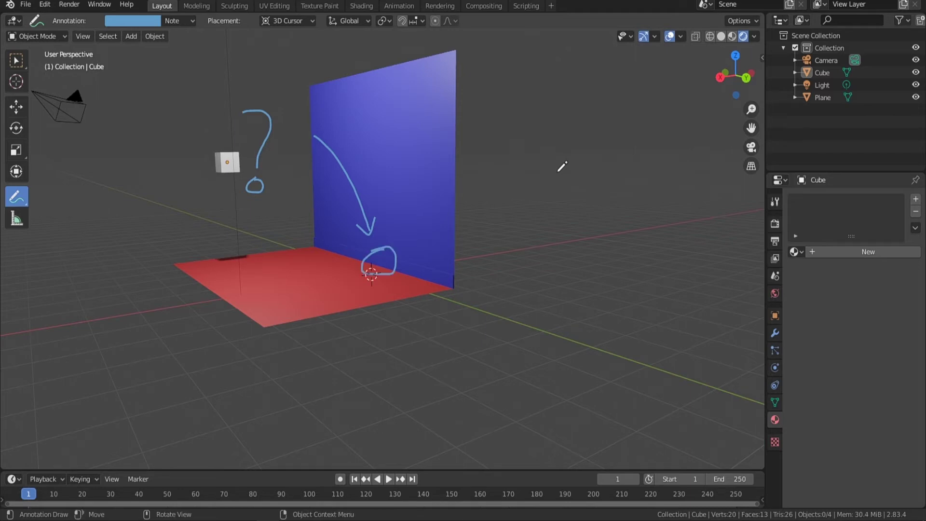
middle_click_drag(200, 143, 348, 183)
middle_click_drag(589, 229, 567, 224)
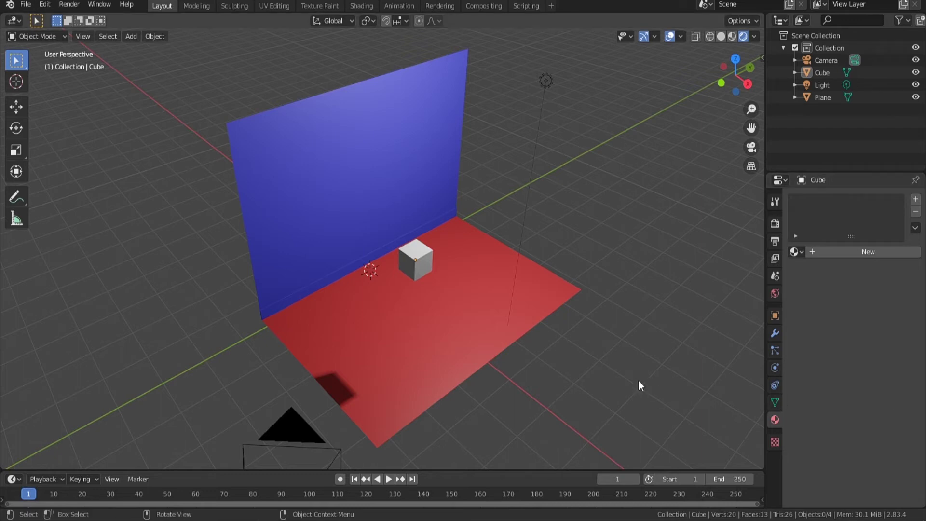
Step: Select the cube and start a move locked to the global X axis (G, X)
left_click(410, 253)
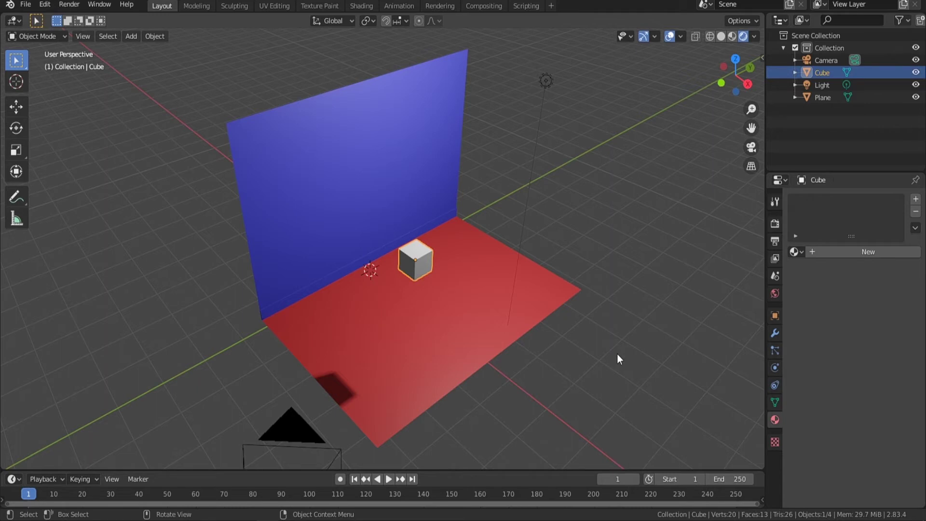
key("g")
key("x")
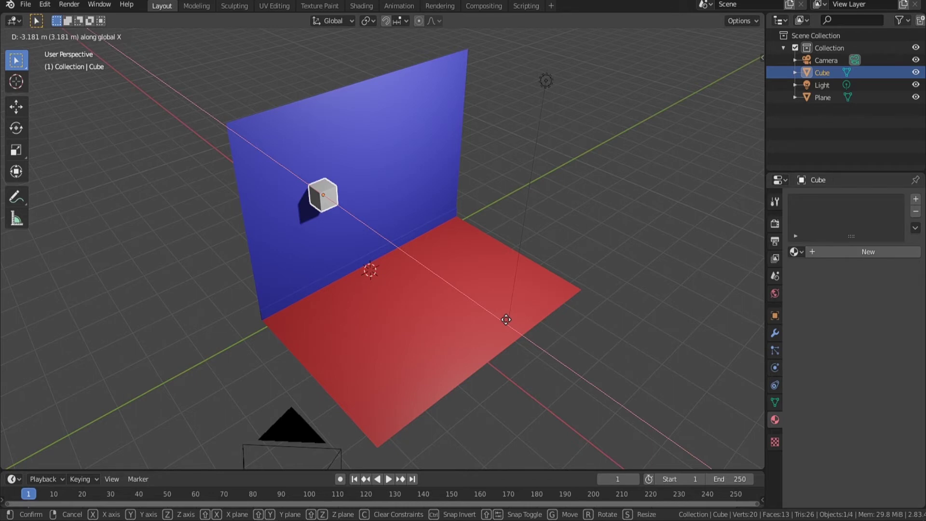
Step: Confirm the X move, then slide the cube along Y and lower it along Z near the wall's base
left_click(506, 320)
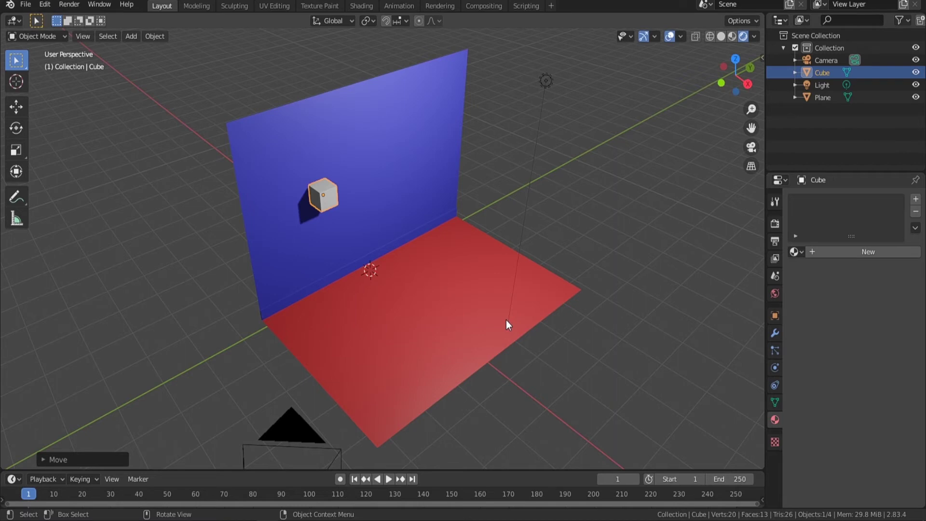
key("g")
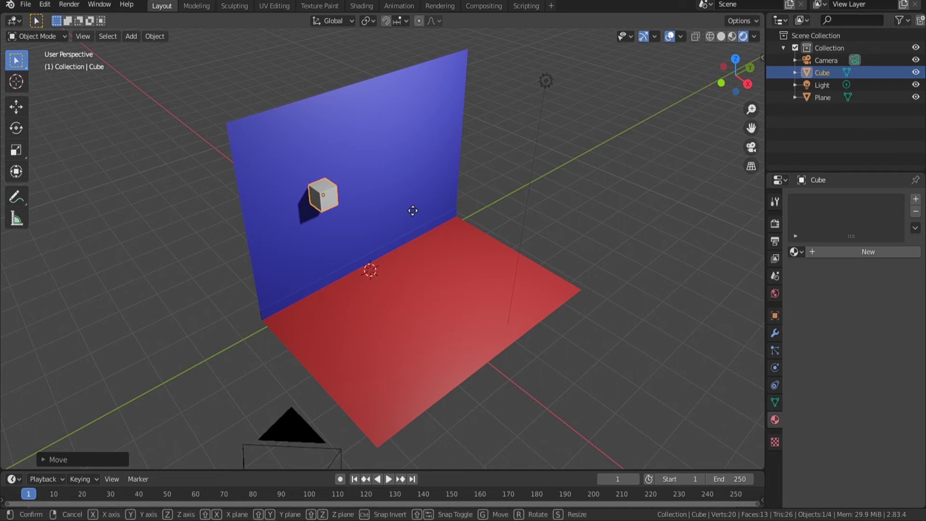
key("y")
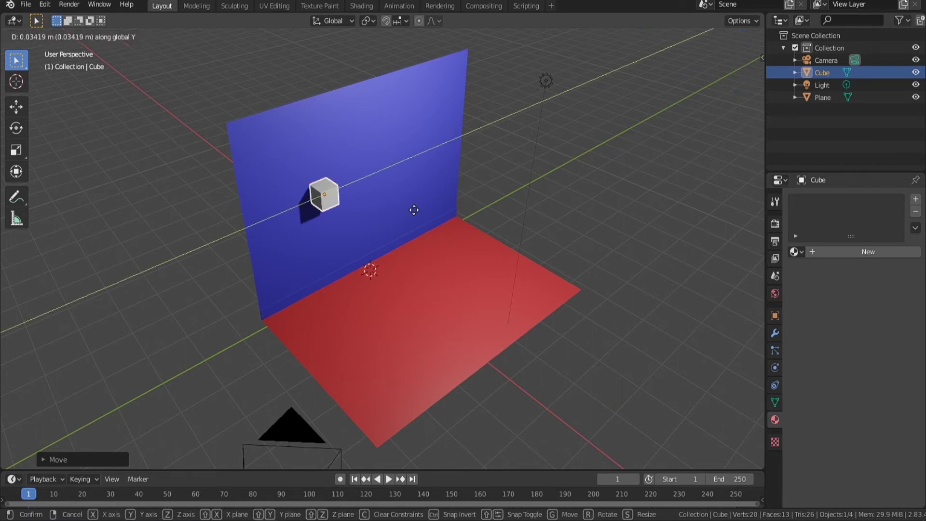
left_click(476, 174)
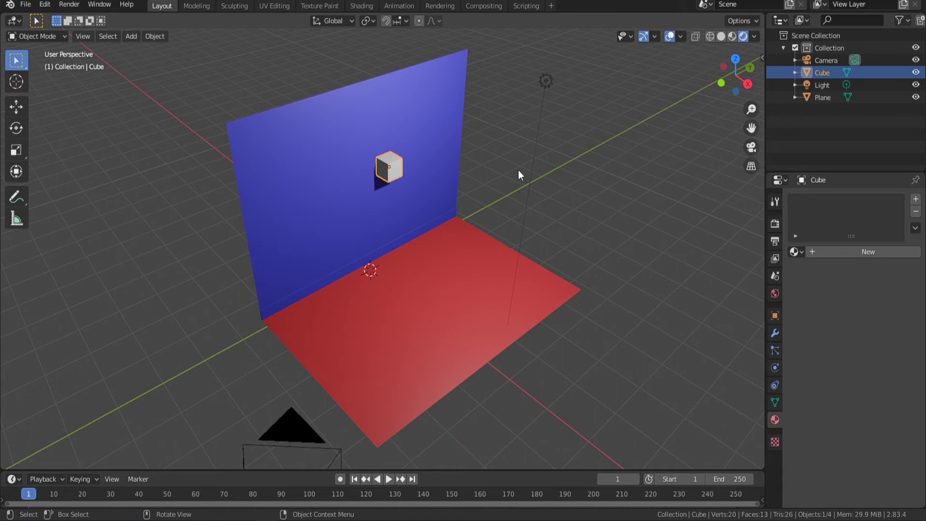
key("g")
key("z")
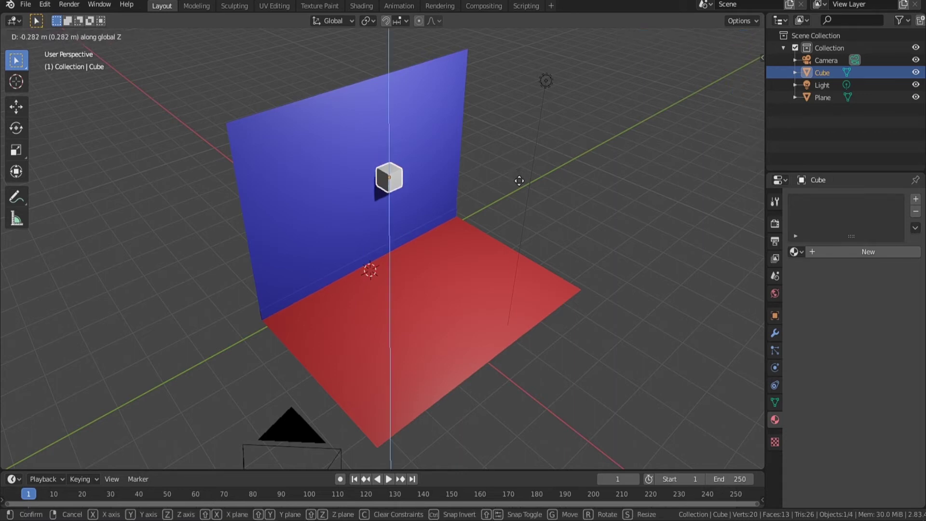
left_click(534, 253)
left_click(626, 314)
mouse_move(627, 313)
middle_mouse_down()
mouse_move(509, 311)
mouse_move(482, 283)
mouse_move(483, 272)
mouse_move(499, 273)
middle_mouse_up()
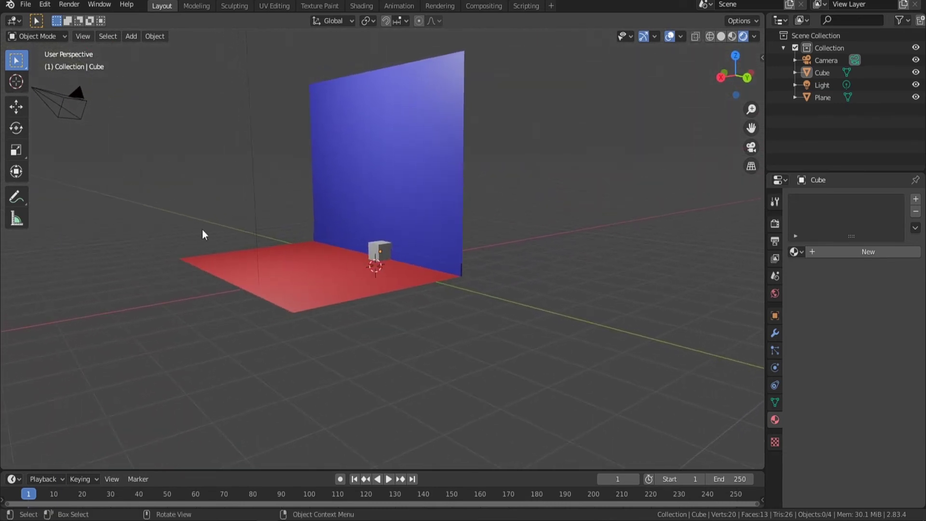
Step: Draw a short annotation stroke, then select the cube and cancel trial moves and rotations
left_click(16, 197)
mouse_move(262, 187)
left_mouse_down()
mouse_move(292, 180)
mouse_move(362, 154)
left_mouse_up()
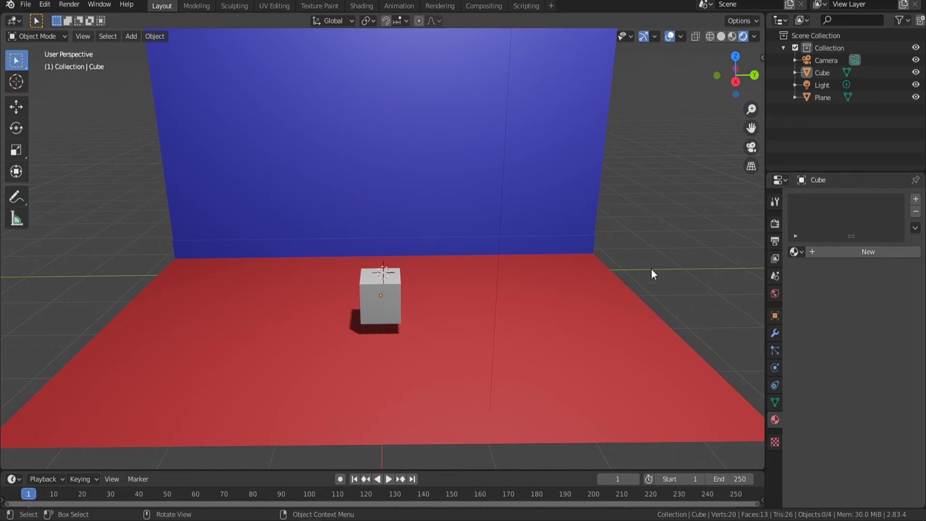
left_click(378, 296)
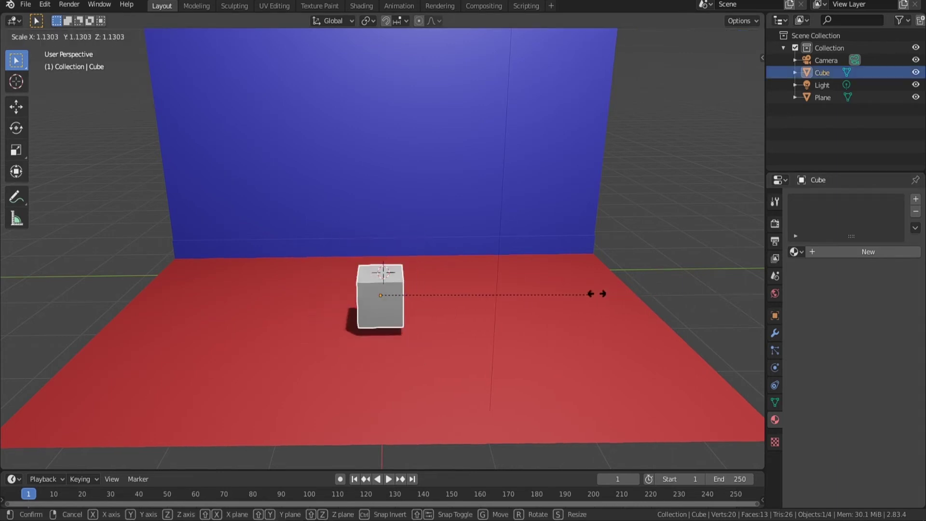
key("g")
key("Escape")
key("r")
key("Escape")
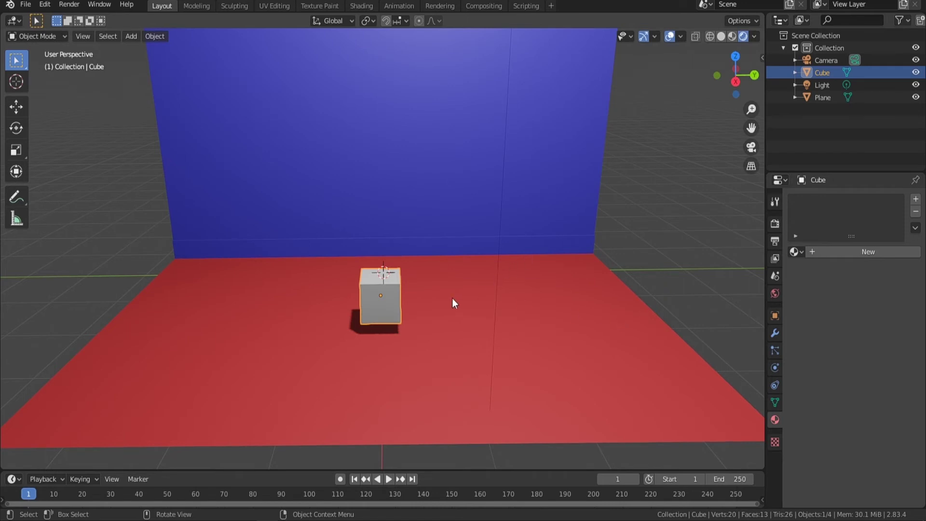
Step: Scale the cube along X, then cancel stretching it along Y and Z
key("s")
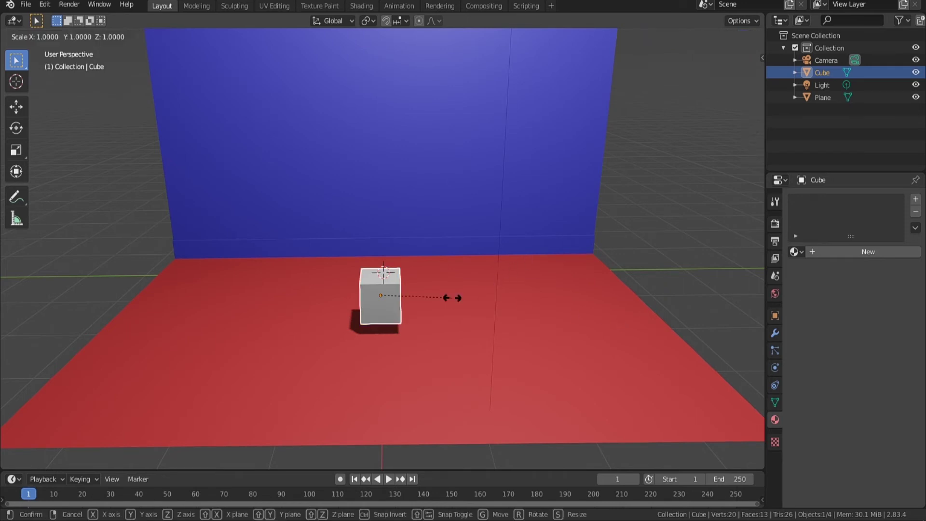
key("x")
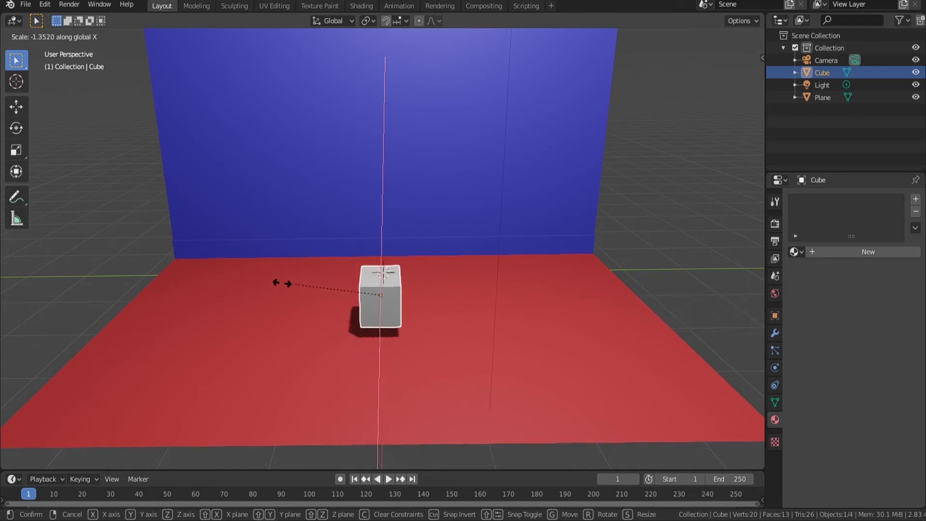
left_click(266, 280)
key("s")
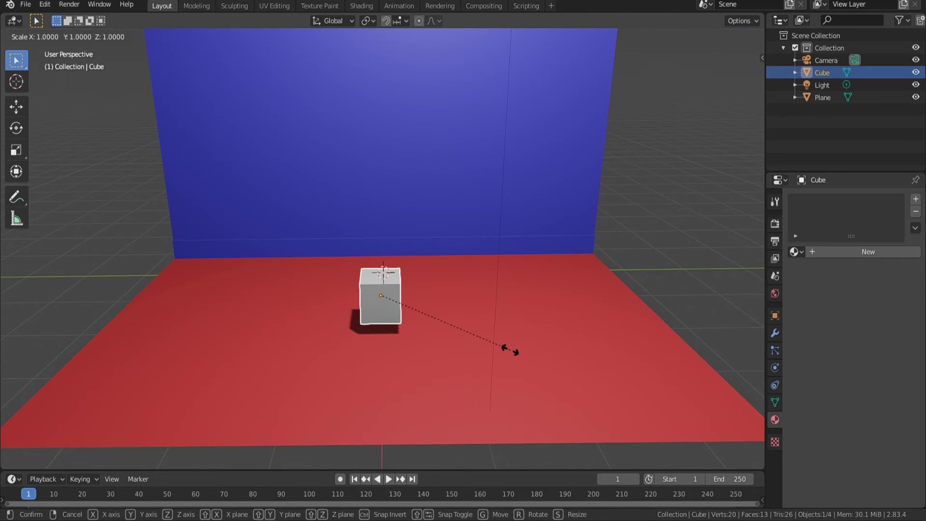
key("y")
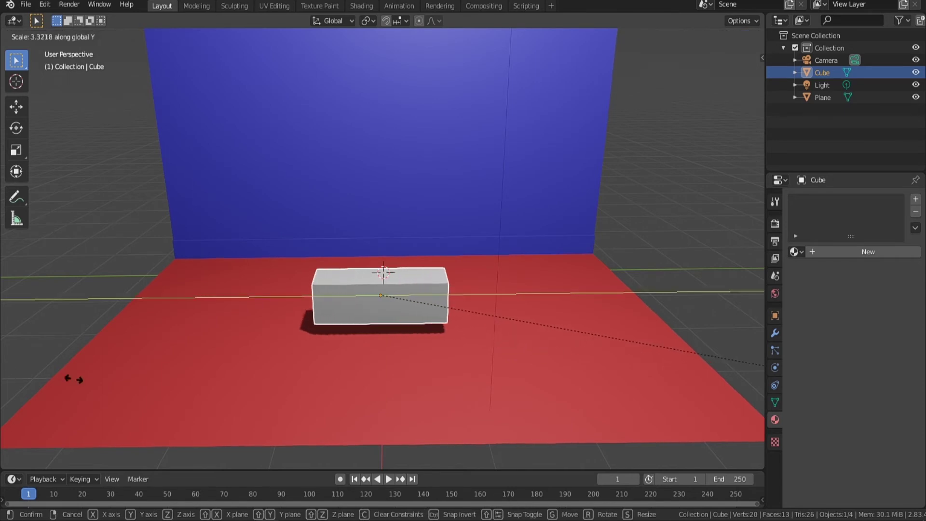
key("Escape")
key("s")
key("z")
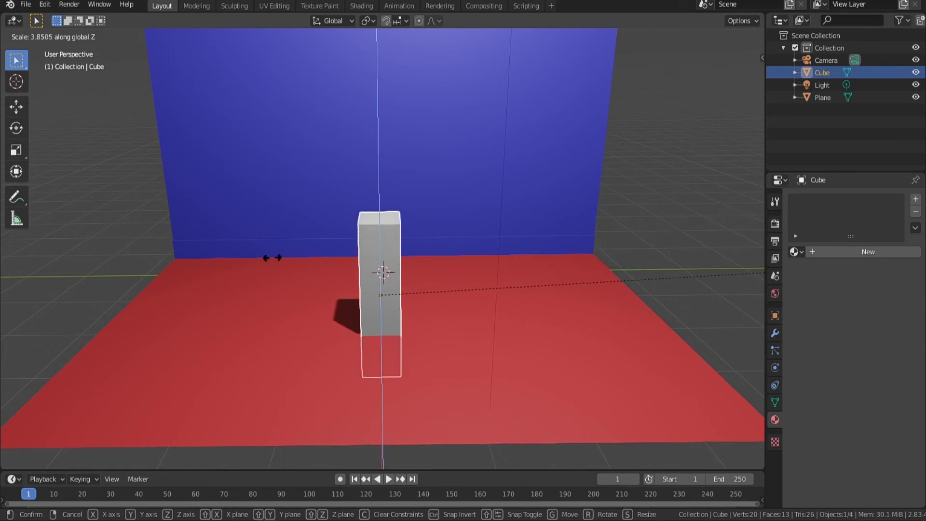
key("Escape")
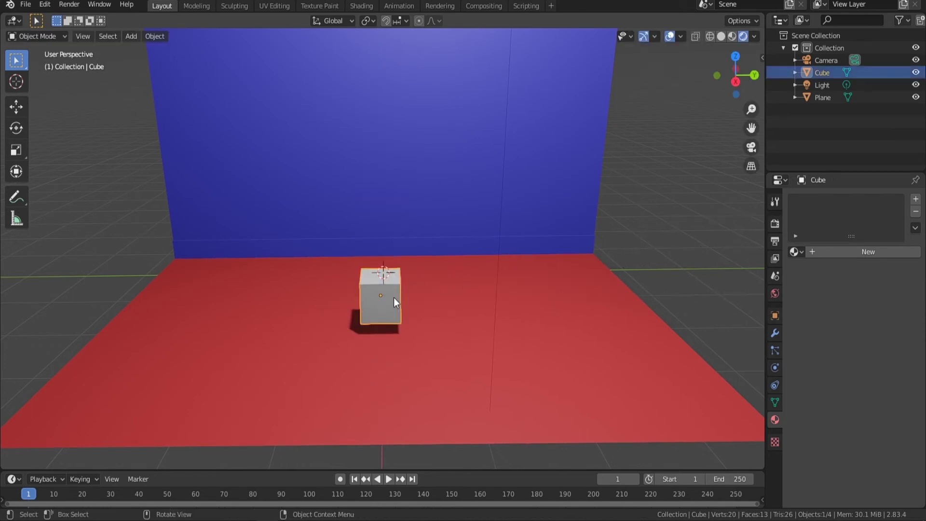
Step: Begin rotating the cube about an axis-locked rotation on the red floor
key("r")
key("z")
key("y")
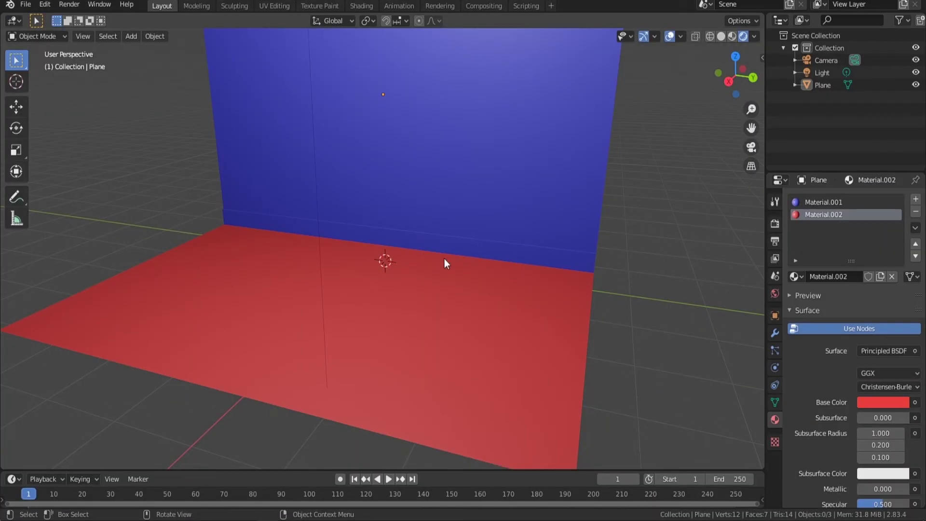
Step: Bring up the Shift+A Add menu a second time with its Mesh primitives submenu showing
key("shift+a")
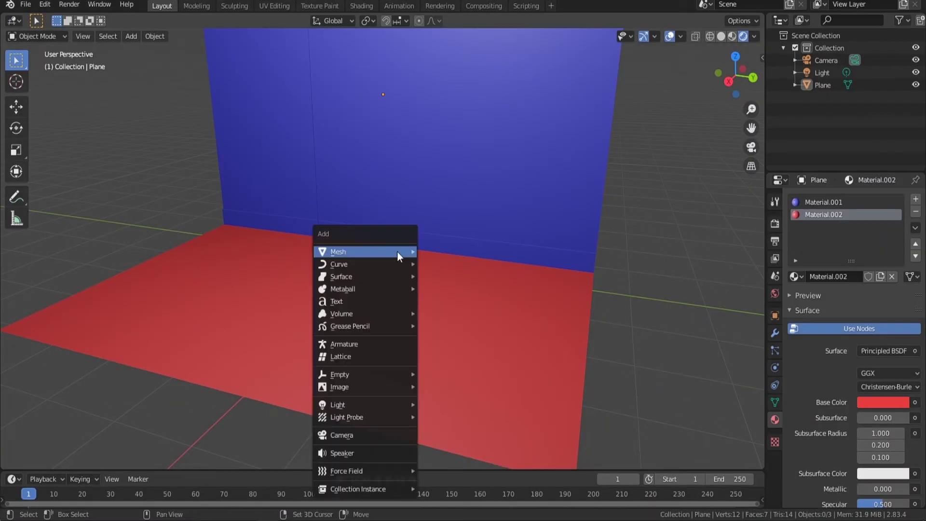
mouse_move(398, 253)
key("Escape")
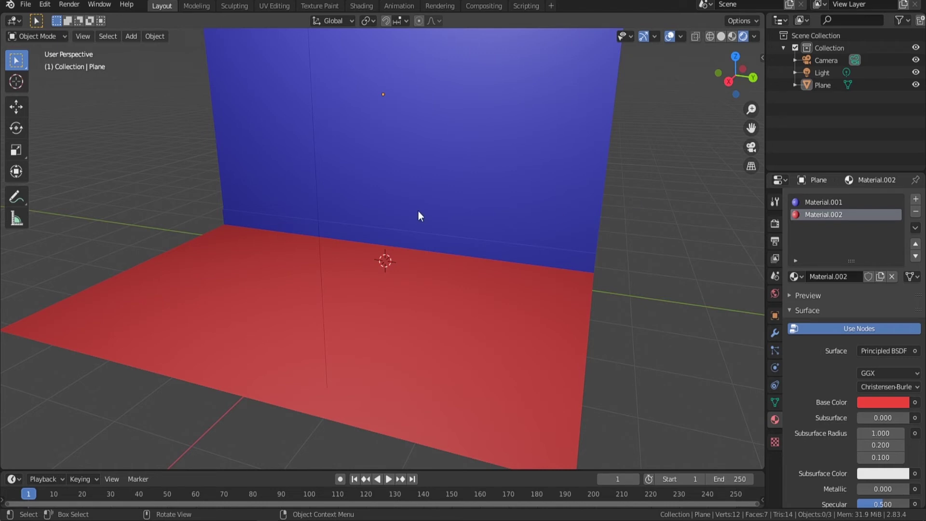
key("shift+a")
mouse_move(268, 168)
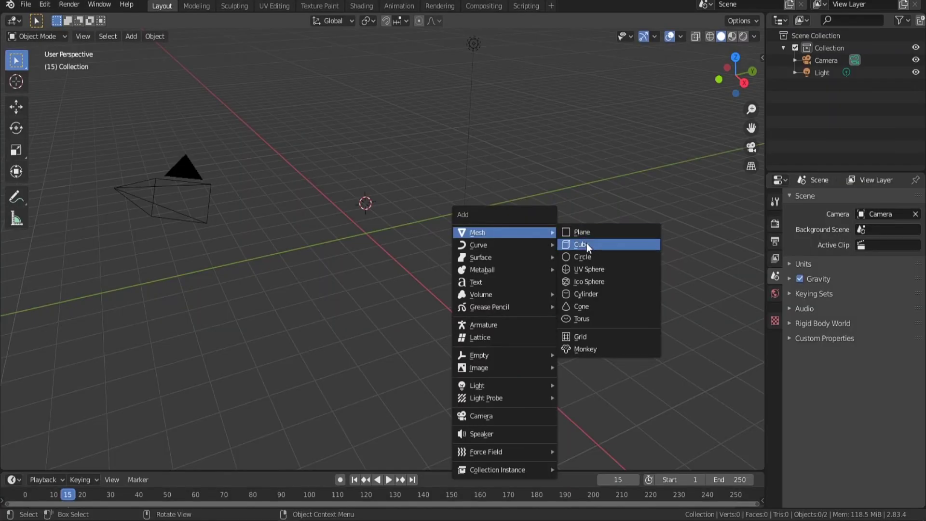
Step: Add a 2 m cube, then shift its selected face along X while orbiting around it
left_click(586, 243)
middle_click_drag(586, 243, 400, 227)
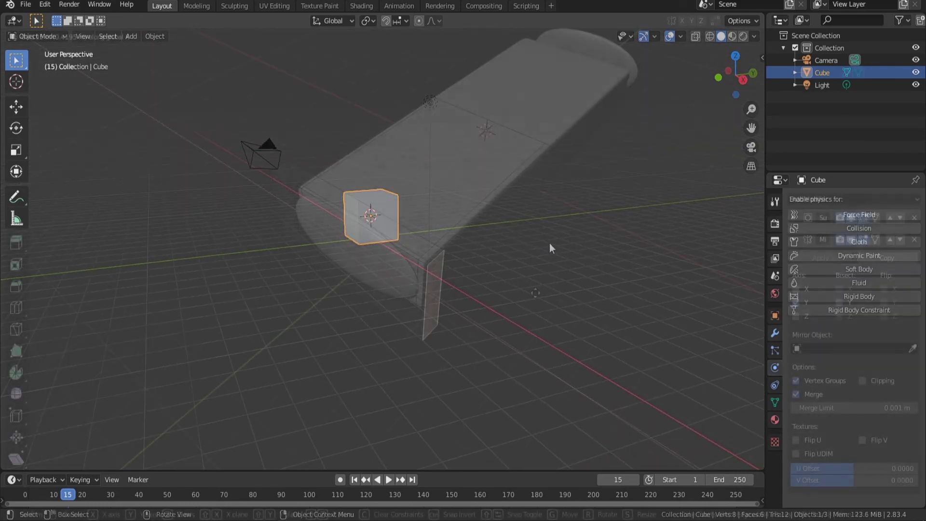
key("g")
key("x")
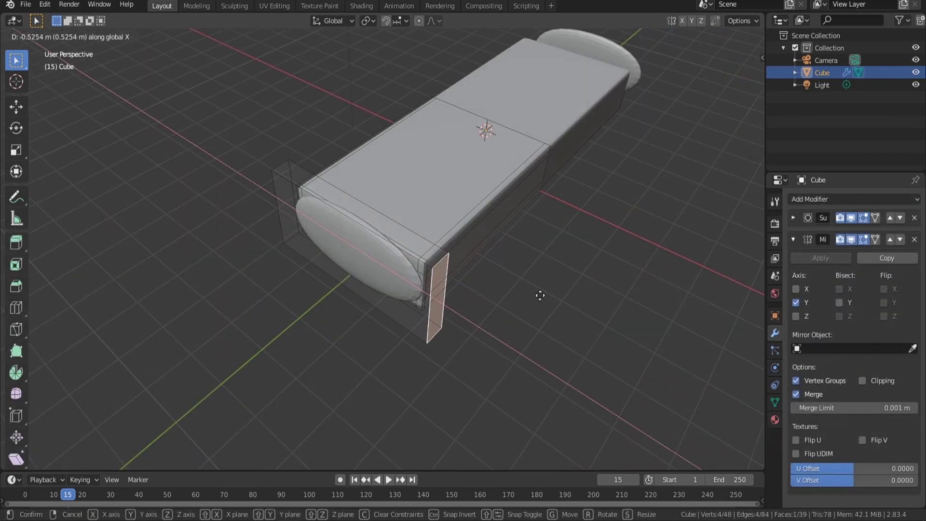
left_click(356, 269)
middle_click_drag(356, 269, 521, 244)
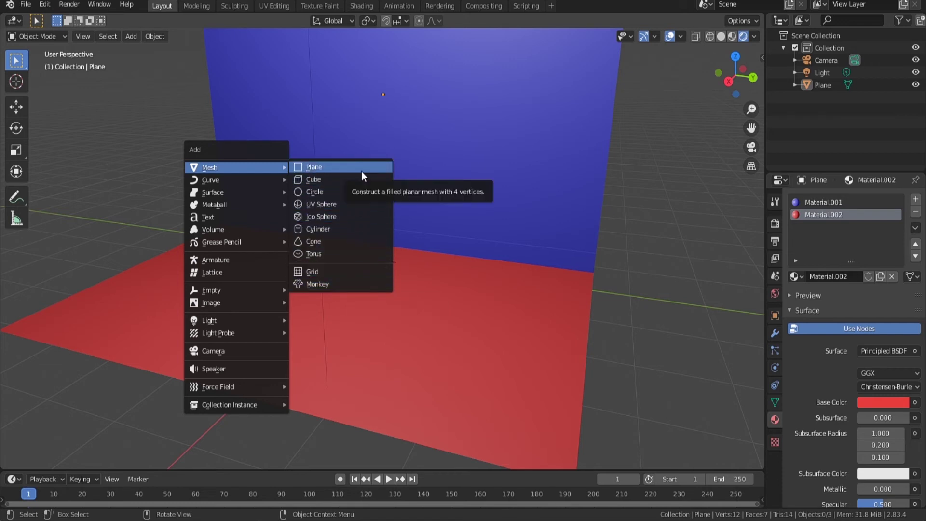
Step: Add a cylinder above the red floor and return to object mode
left_click(360, 227)
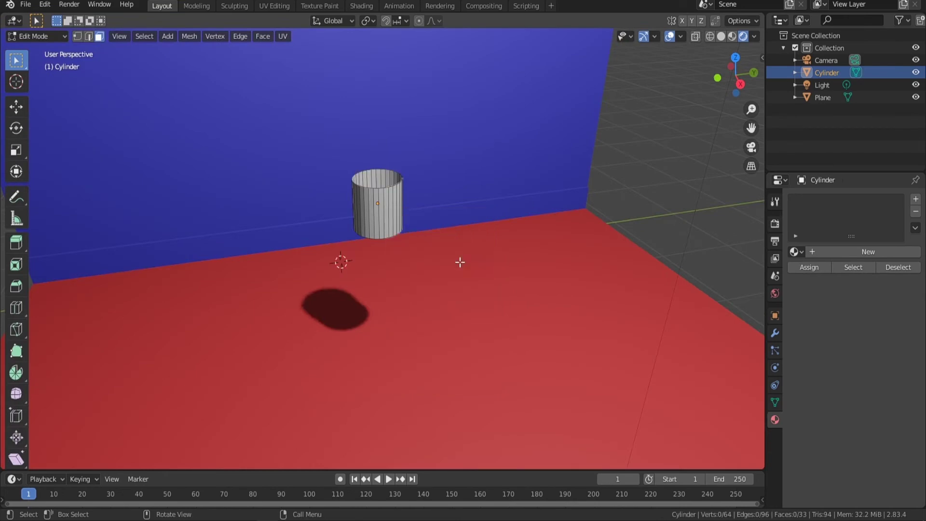
key("Tab")
left_click(458, 261)
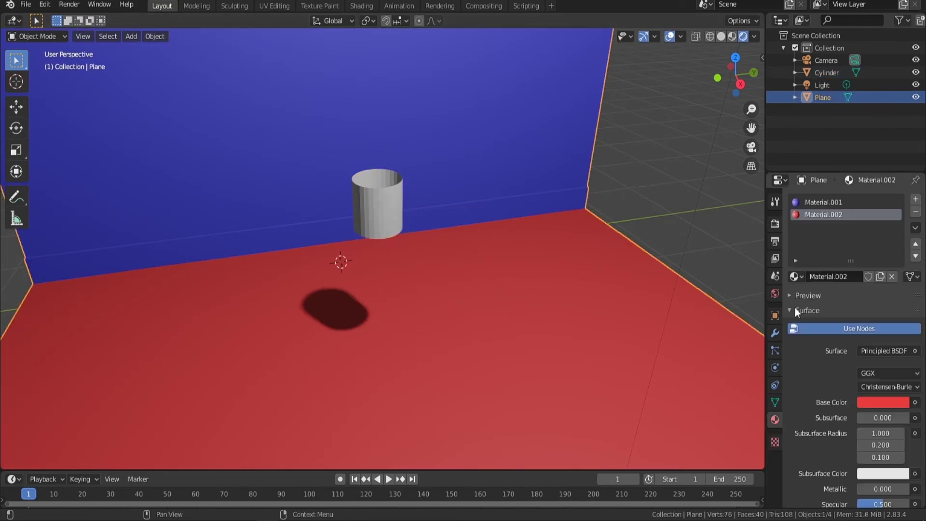
Step: Give the red floor plane a Solidify modifier
left_click(774, 333)
left_click(826, 199)
left_click(688, 391)
Step: Add a Solidify modifier to the cylinder, then start scaling it along the X axis
left_click(827, 73)
left_click(827, 199)
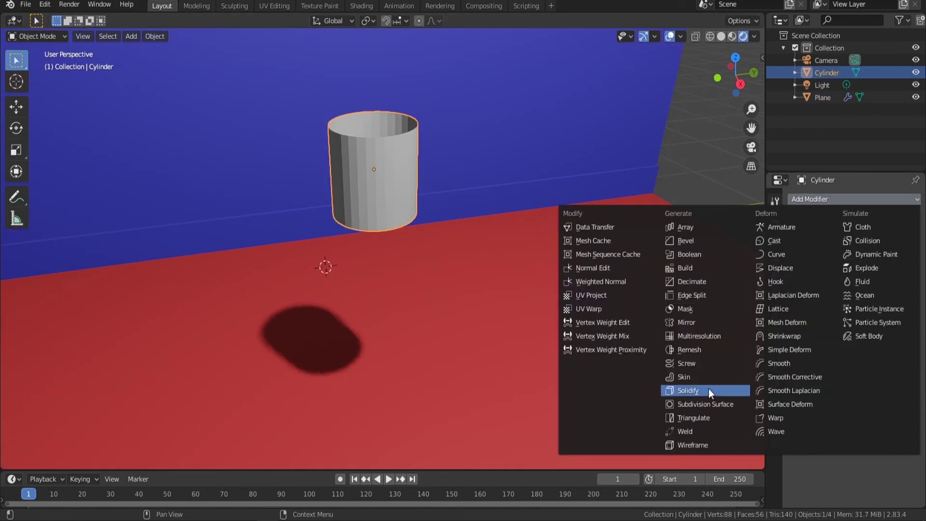
left_click(688, 390)
scroll(542, 320, "up", 5)
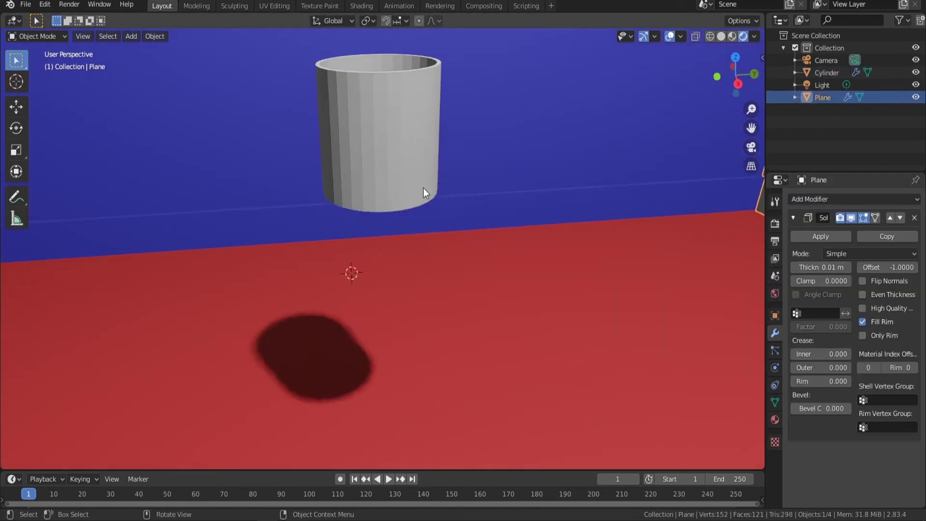
key("s")
key("x")
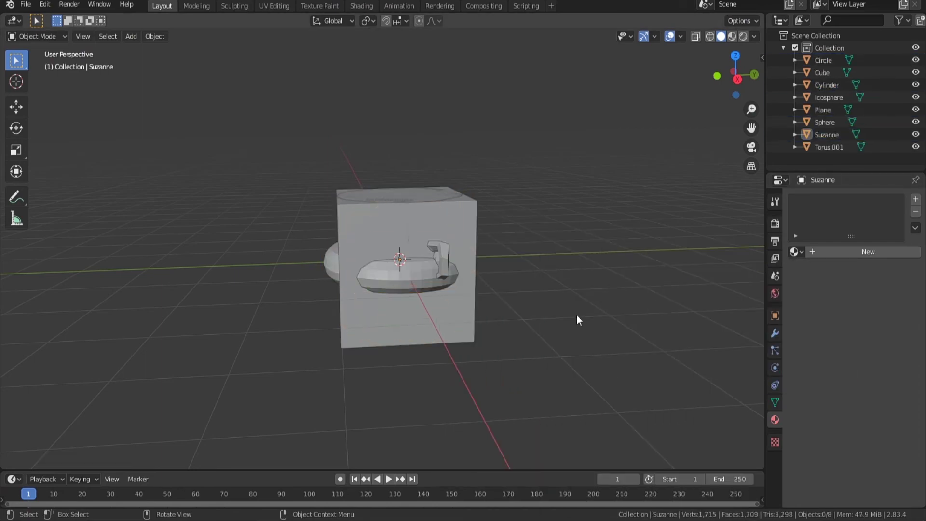
Step: Switch to wireframe shading, place the 3D cursor on the grid and add a plane there
mouse_move(577, 314)
middle_mouse_down()
mouse_move(461, 334)
mouse_move(182, 330)
mouse_move(77, 352)
mouse_move(211, 337)
mouse_move(587, 370)
mouse_move(612, 339)
mouse_move(650, 345)
middle_mouse_up()
key("shift+z")
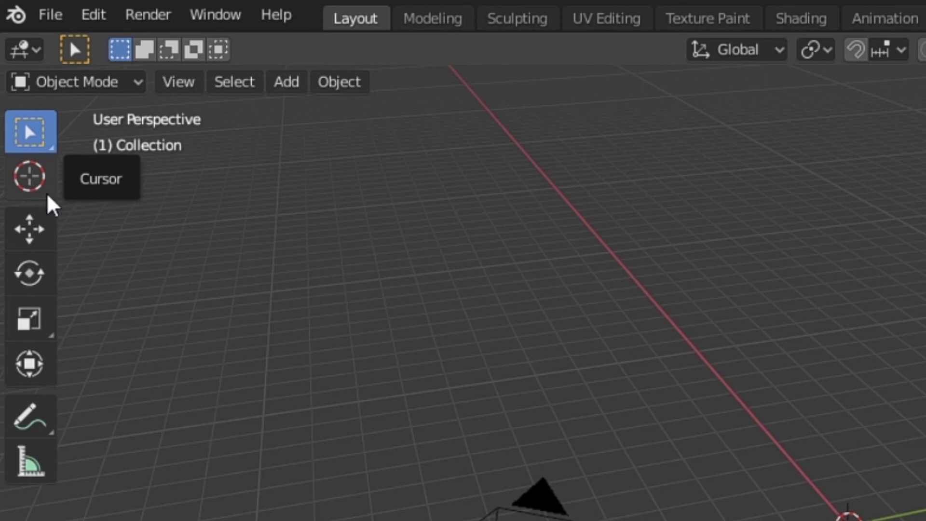
left_click(46, 192)
left_click(603, 314)
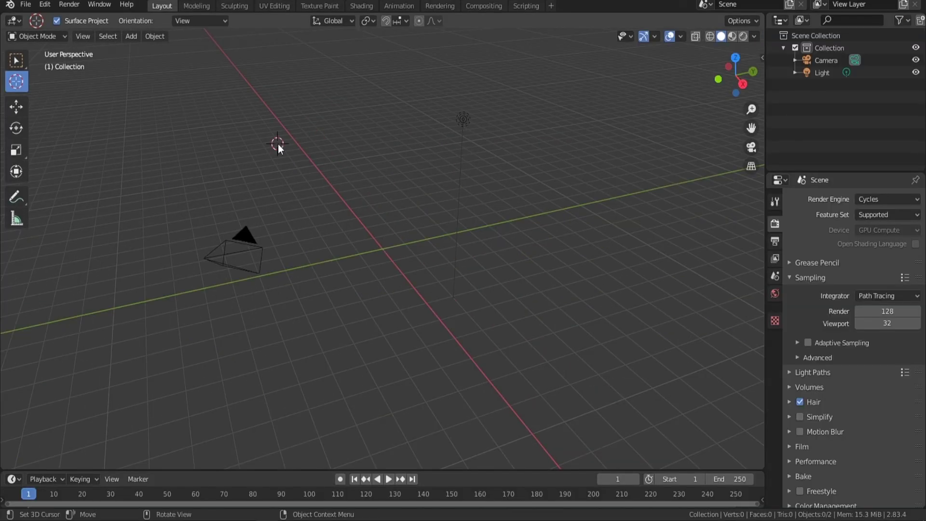
key("shift+a")
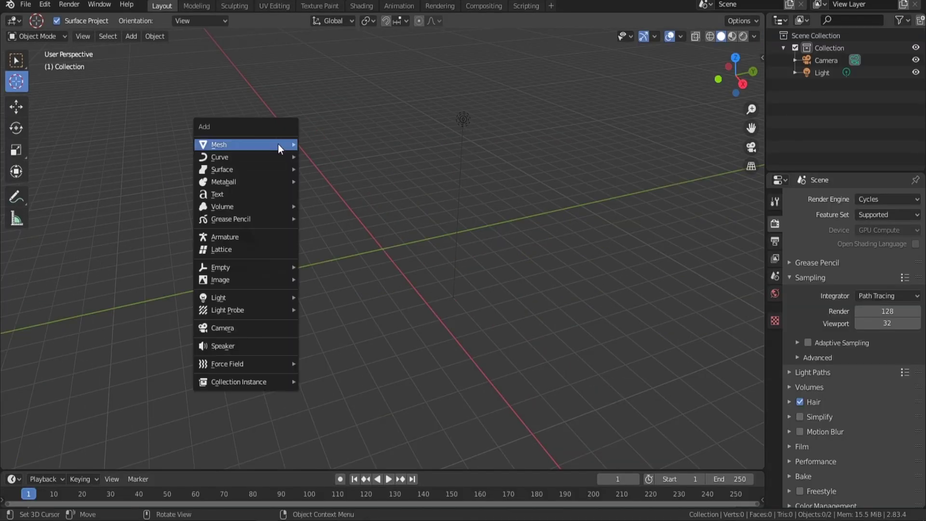
mouse_move(280, 145)
left_click(319, 144)
Step: Move the 3D cursor to a new spot and add a cube there
left_click(561, 173)
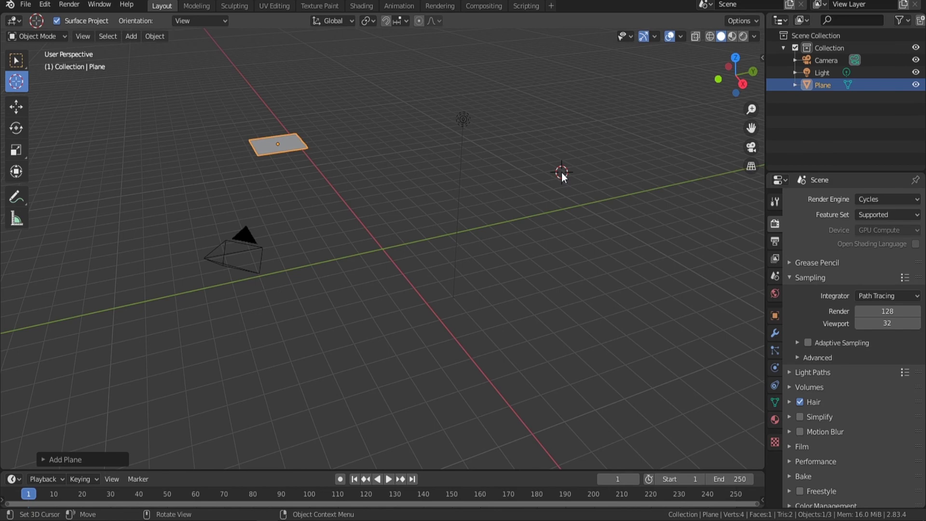
key("shift+a")
mouse_move(561, 173)
left_click(598, 183)
Step: Set the 3D cursor at another spot, bring up the Add menu, then select the cube
left_click(391, 286)
key("shift+a")
mouse_move(378, 268)
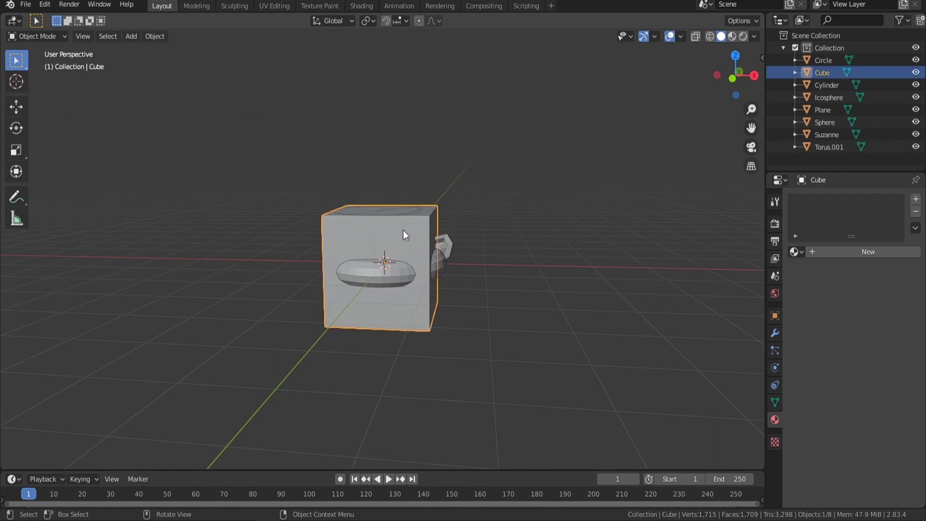
left_click(403, 230)
Step: Move the cube right and the cylinder left along the X axis
key("g")
key("x")
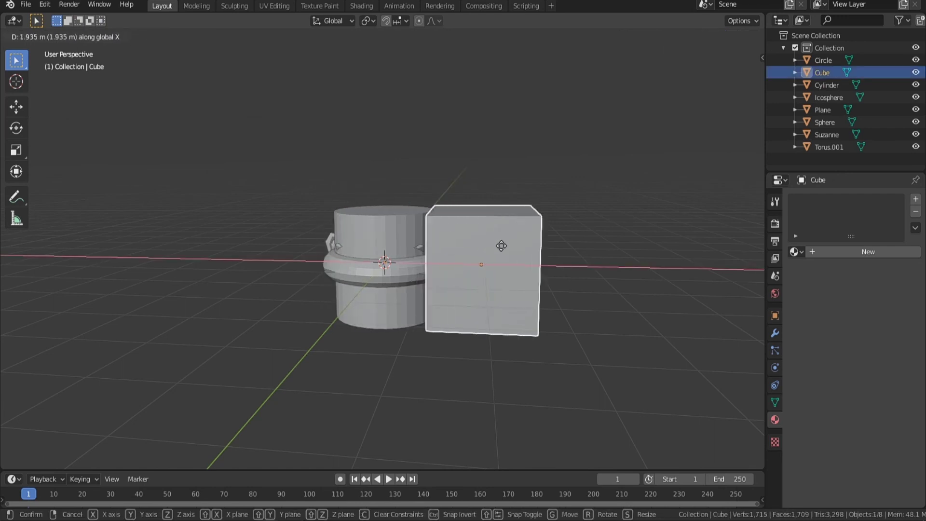
left_click(530, 255)
left_click(394, 234)
key("g")
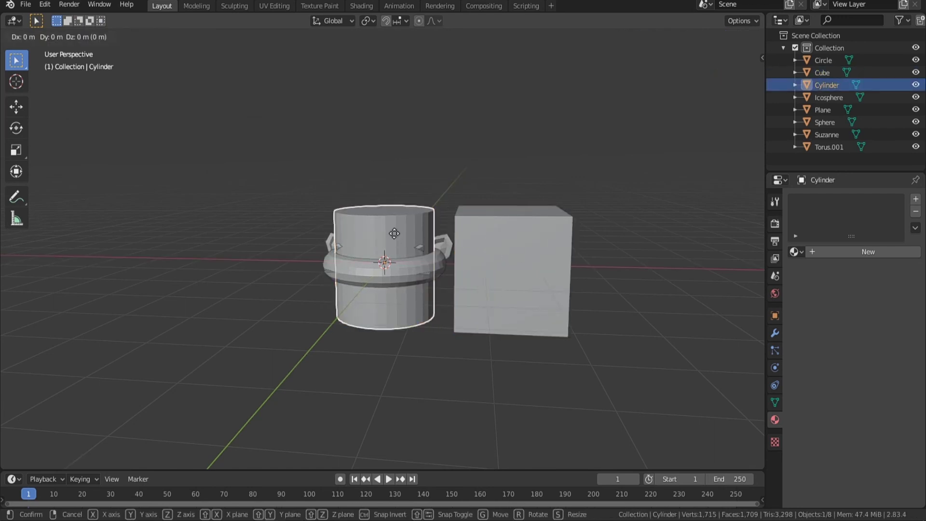
key("x")
left_click(279, 219)
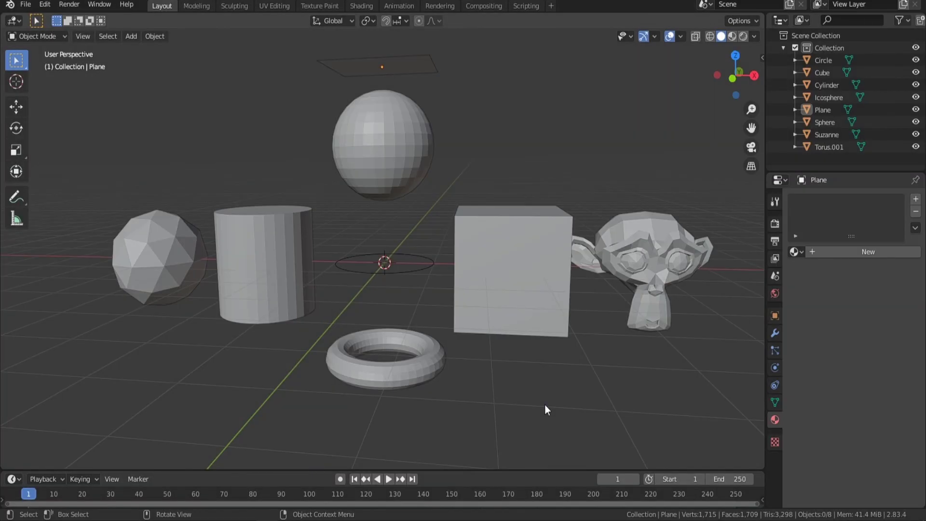
Step: Orbit around the primitives and check the cylinder, torus, cube and Suzanne, leaving nothing selected
scroll(545, 404, "down", 3)
middle_click_drag(545, 405, 491, 337)
left_click(632, 298)
left_click(459, 324)
left_click(395, 232)
left_click(394, 233)
left_click(508, 345)
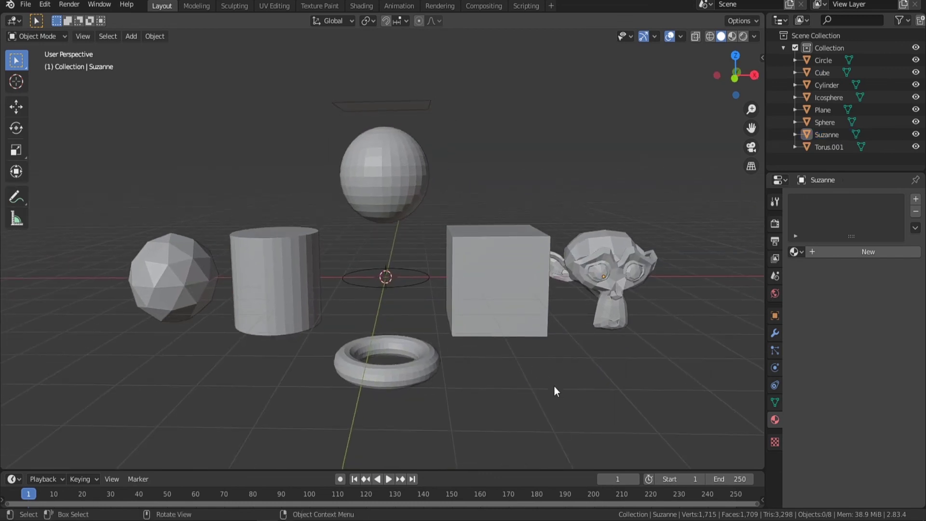
key("shift")
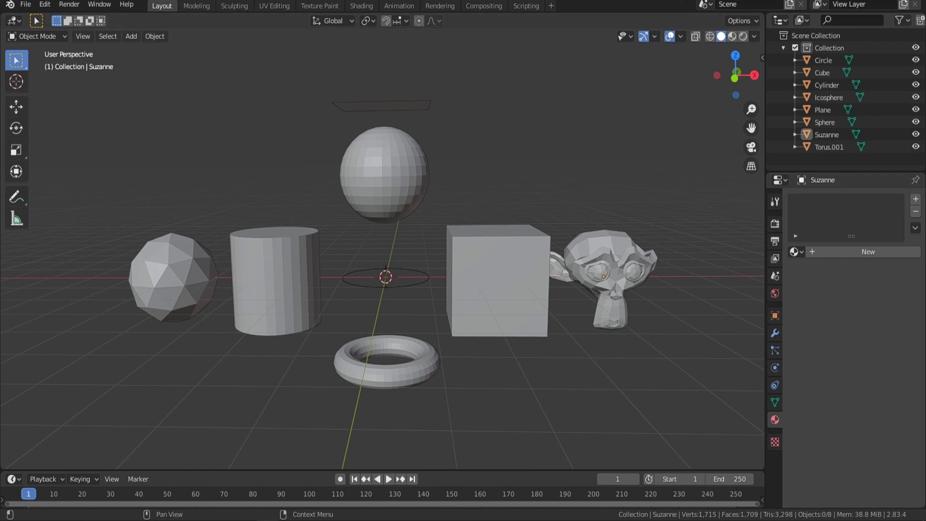